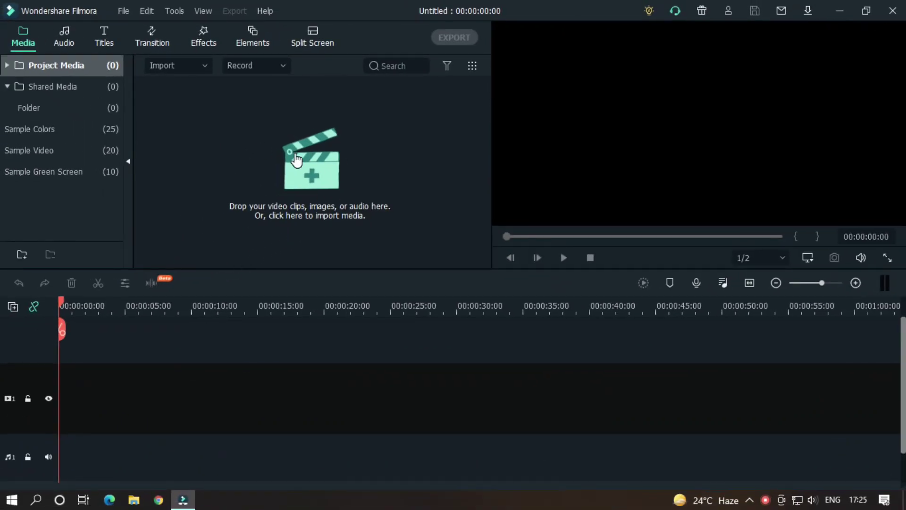
# Add the Default Title to video track 1 and zoom the timeline to one-second marks.
pyautogui.click(106, 41)
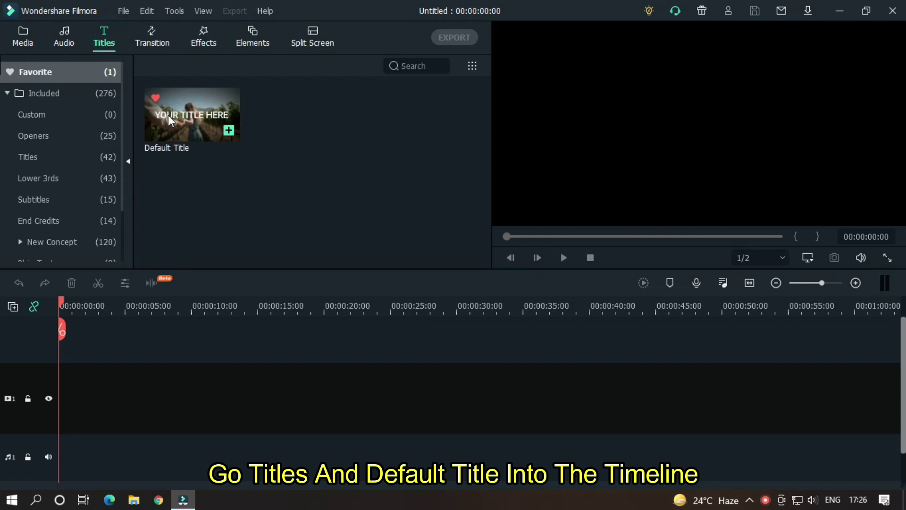
pyautogui.moveTo(183, 118); pyautogui.dragTo(64, 375)
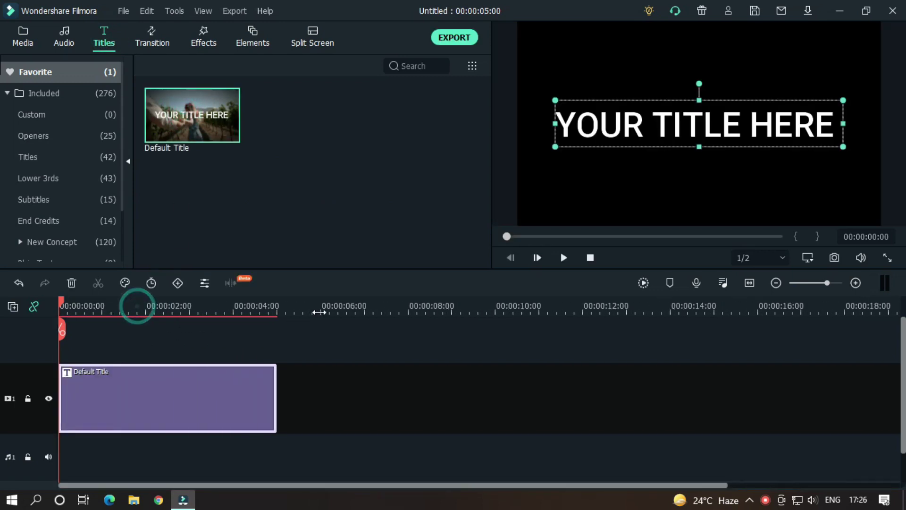
pyautogui.moveTo(136, 306); pyautogui.dragTo(238, 306)
# Set the title font to AvenirLTStd-Black at size 130, then select the placeholder text.
pyautogui.doubleClick(239, 395)
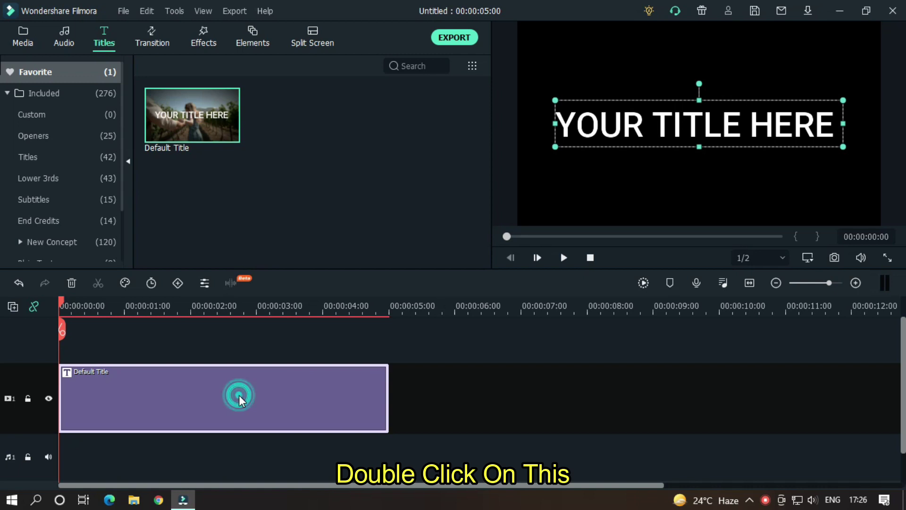
pyautogui.click(650, 36)
pyautogui.moveTo(631, 37); pyautogui.dragTo(589, 2)
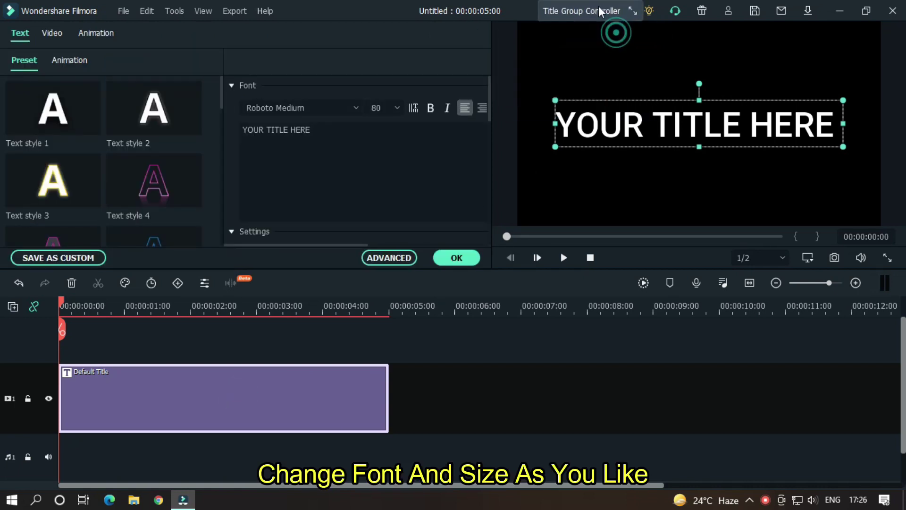
pyautogui.tripleClick(323, 130)
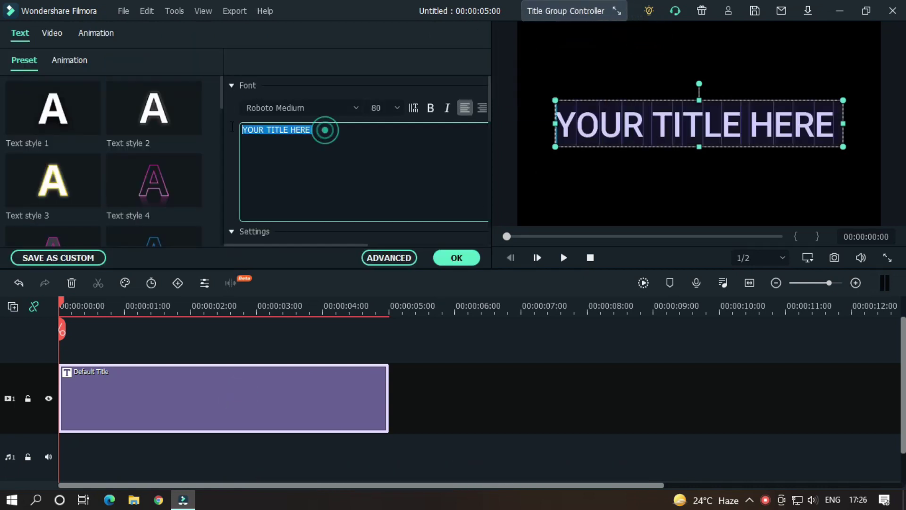
pyautogui.click(318, 108)
pyautogui.write('Av')
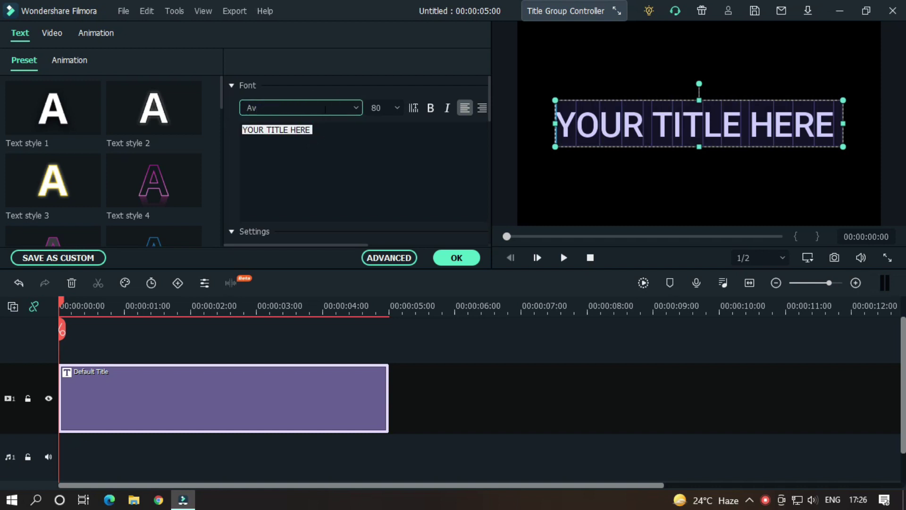
pyautogui.press('Return')
pyautogui.press('Tab')
pyautogui.write('0')
pyautogui.press('Return')
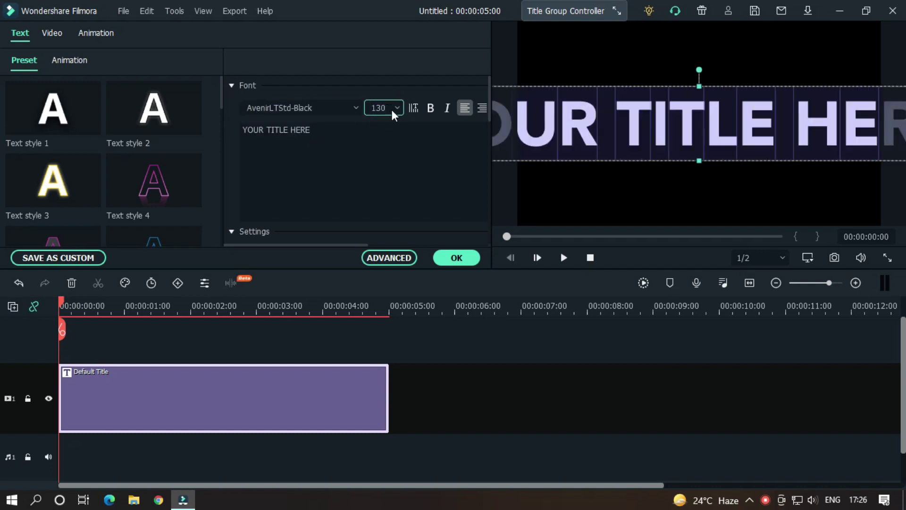
pyautogui.tripleClick(353, 142)
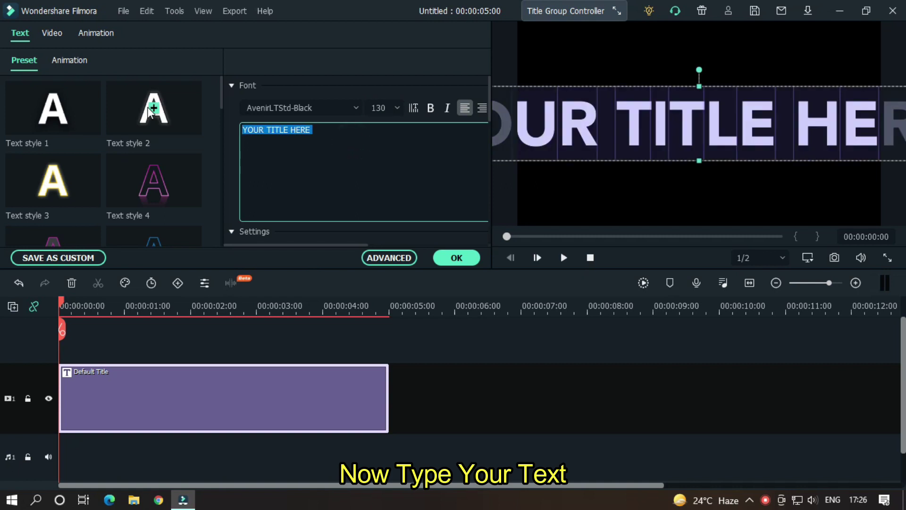
pyautogui.write('MAHMUD')
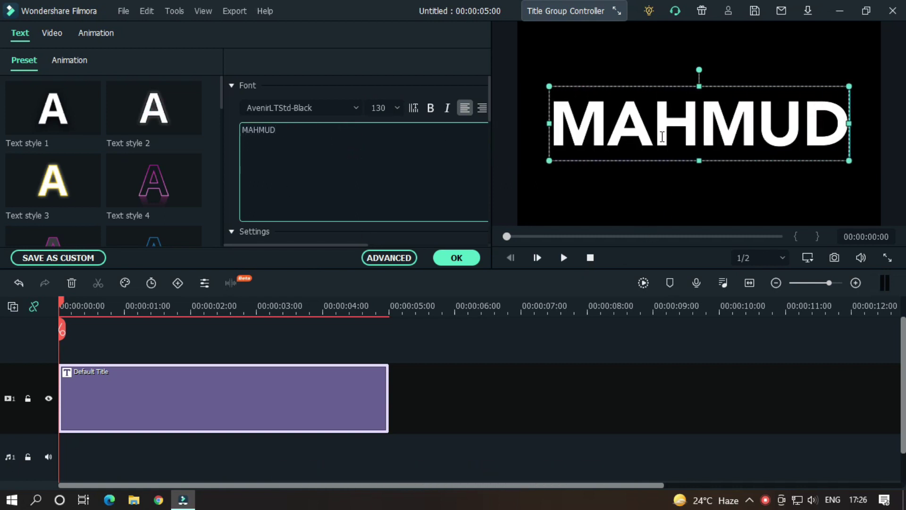
# Point out the letters M, A and D in the MAHMUD title.
pyautogui.click(607, 124)
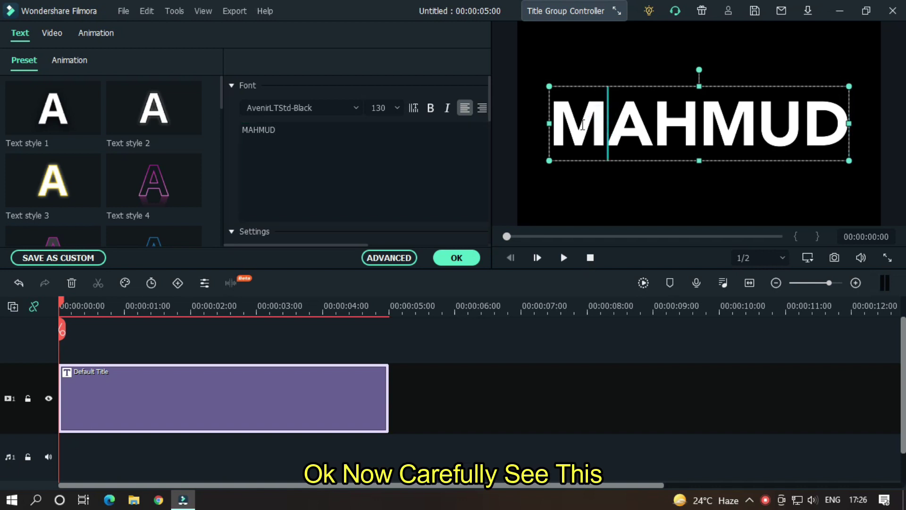
pyautogui.click(646, 126)
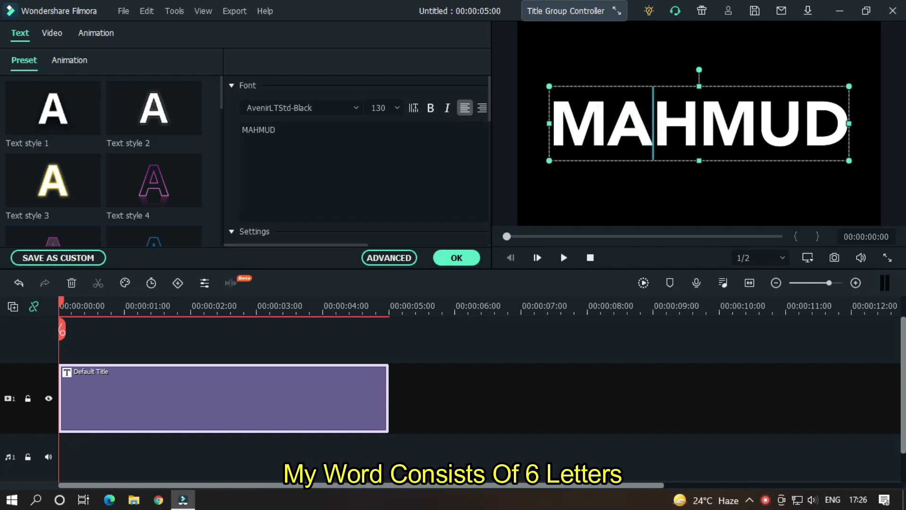
pyautogui.click(827, 124)
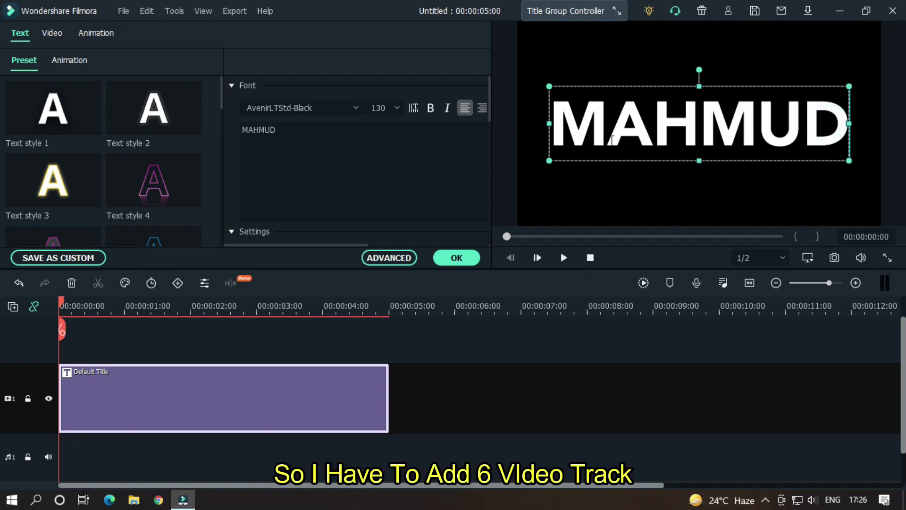
# Add video tracks from the track options until the timeline has six.
pyautogui.click(8, 306)
pyautogui.click(28, 322)
pyautogui.click(14, 307)
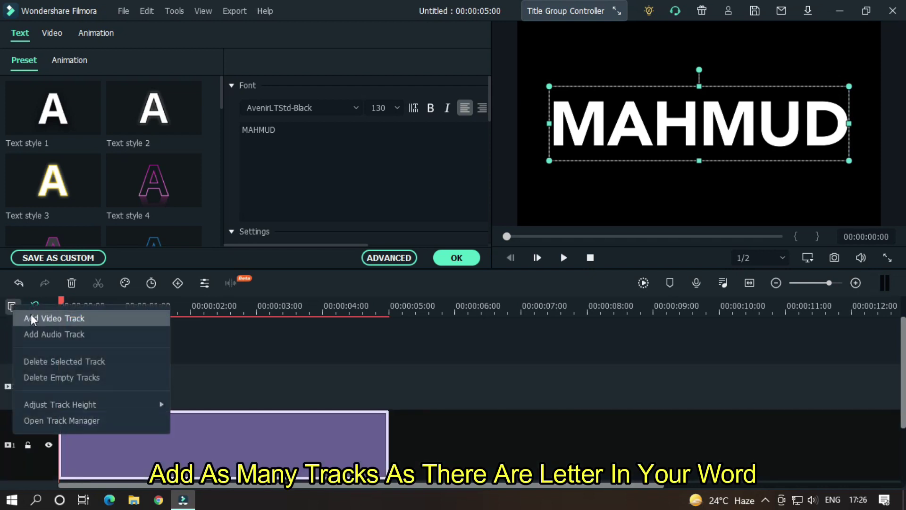
pyautogui.click(10, 305)
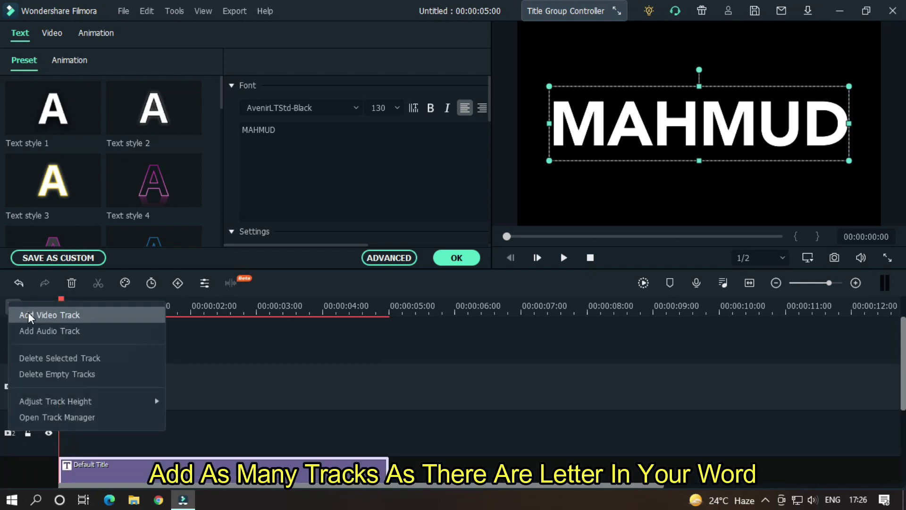
pyautogui.click(27, 312)
pyautogui.click(12, 307)
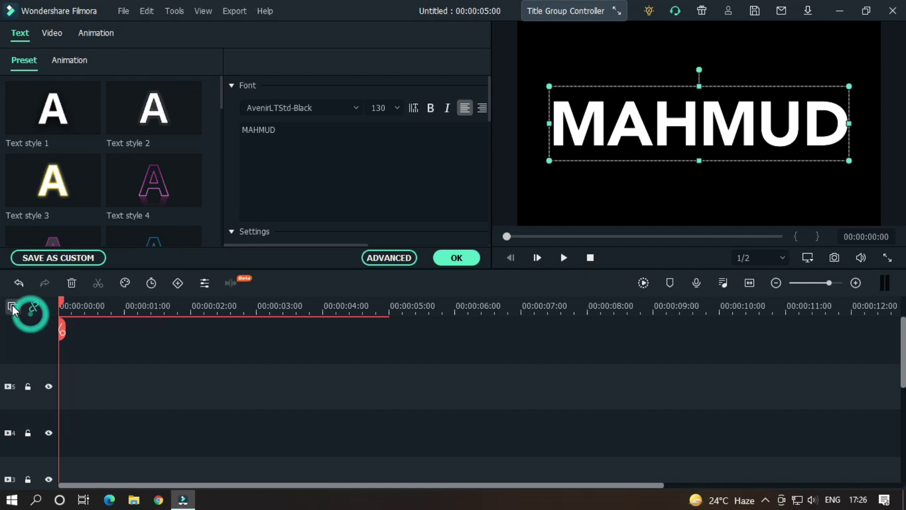
pyautogui.click(12, 307)
pyautogui.scroll(-1, 158, 383)
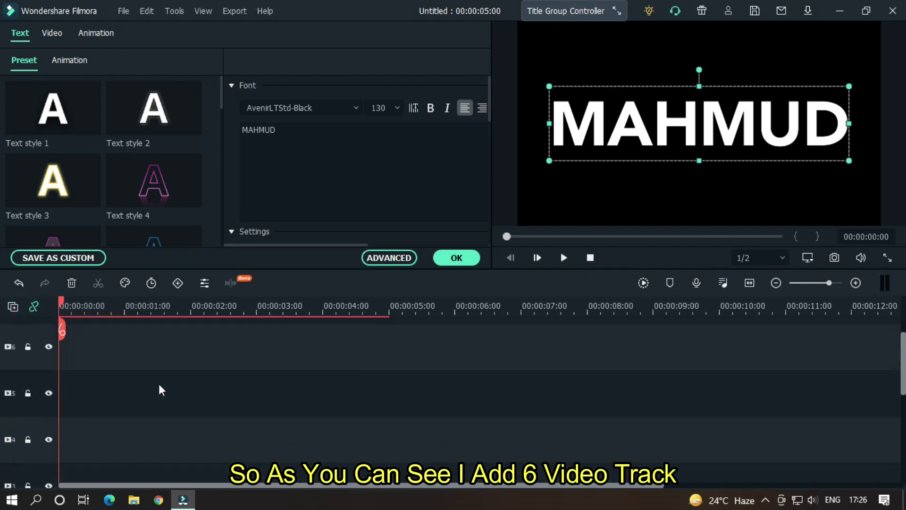
pyautogui.scroll(-1, 159, 383)
pyautogui.scroll(-2, 159, 389)
pyautogui.scroll(-1, 159, 388)
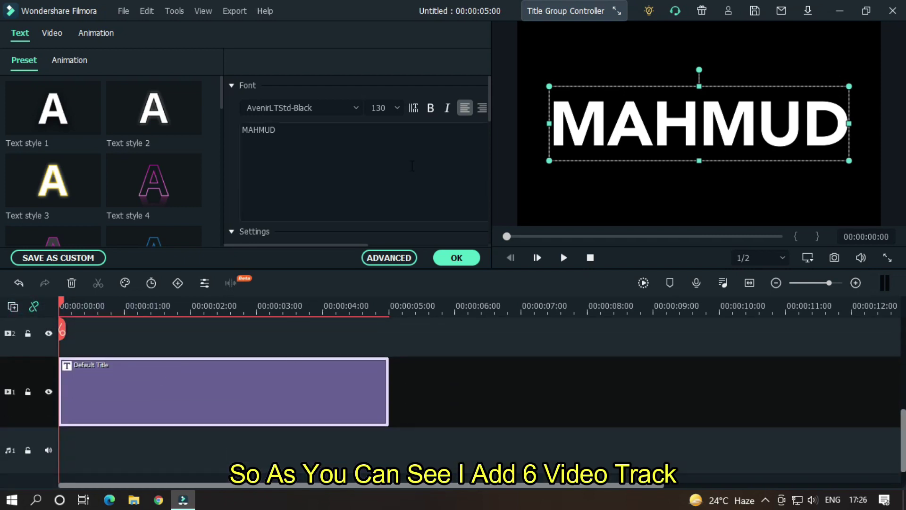
pyautogui.scroll(-1, 426, 177)
pyautogui.scroll(-3, 449, 188)
pyautogui.scroll(3, 404, 202)
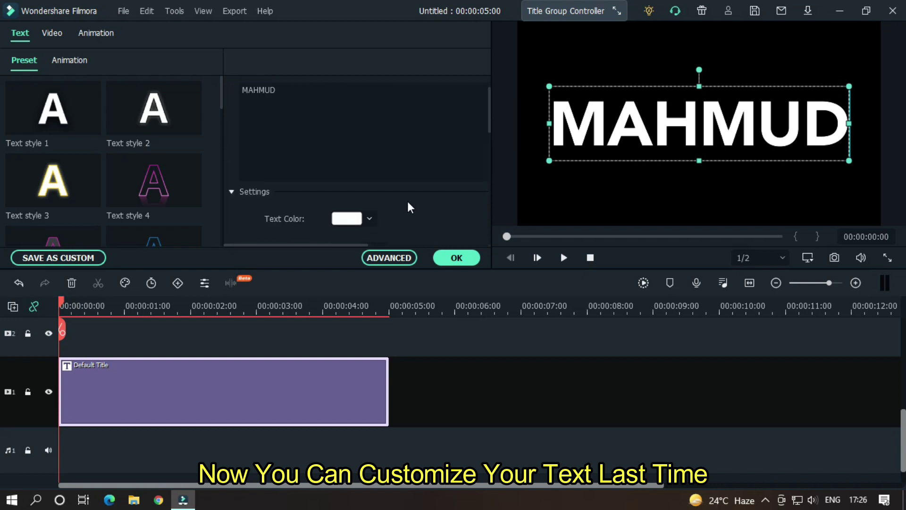
pyautogui.scroll(1, 407, 207)
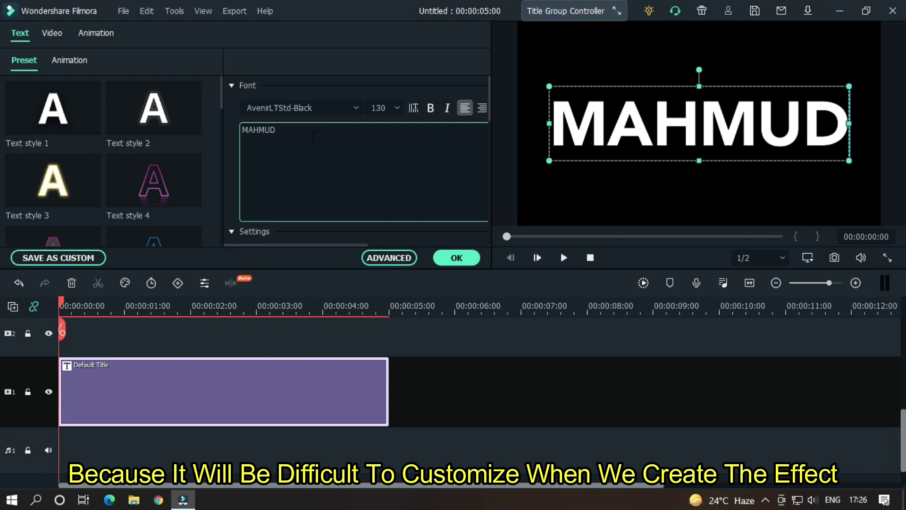
# Delete AHMUD so the title reads only the letter M.
pyautogui.hotkey('shift', 'Left')
pyautogui.hotkey('shift', 'Left')
pyautogui.hotkey('shift', 'Left')
pyautogui.hotkey('shift', 'Left')
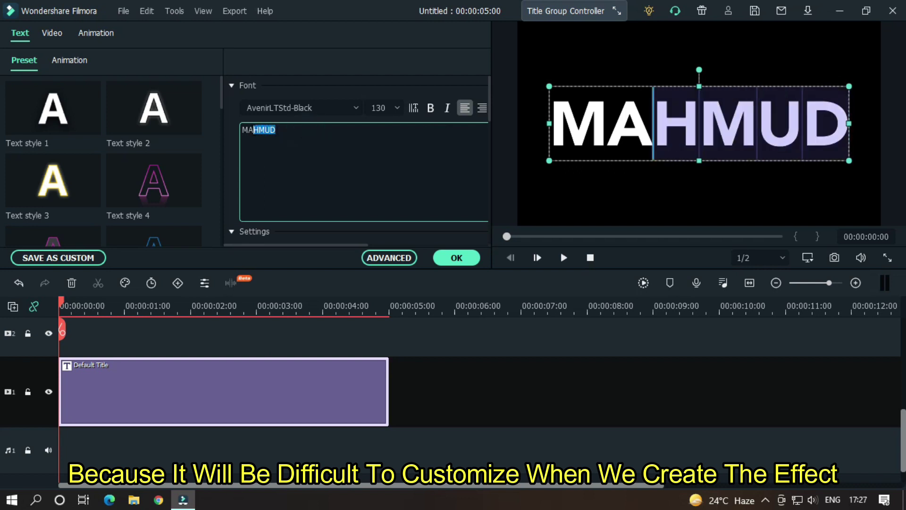
pyautogui.hotkey('shift', 'Left')
pyautogui.hotkey('shift', 'Left')
pyautogui.hotkey('shift', 'Right')
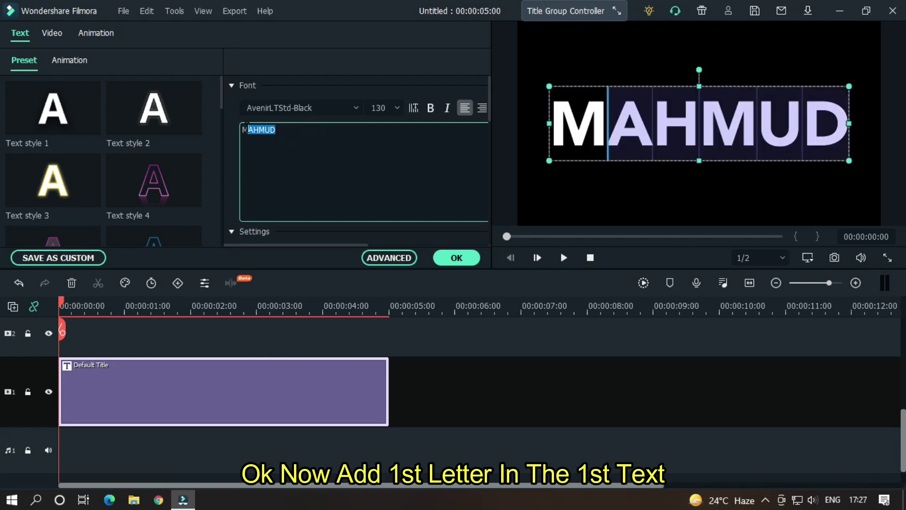
pyautogui.press('BackSpace')
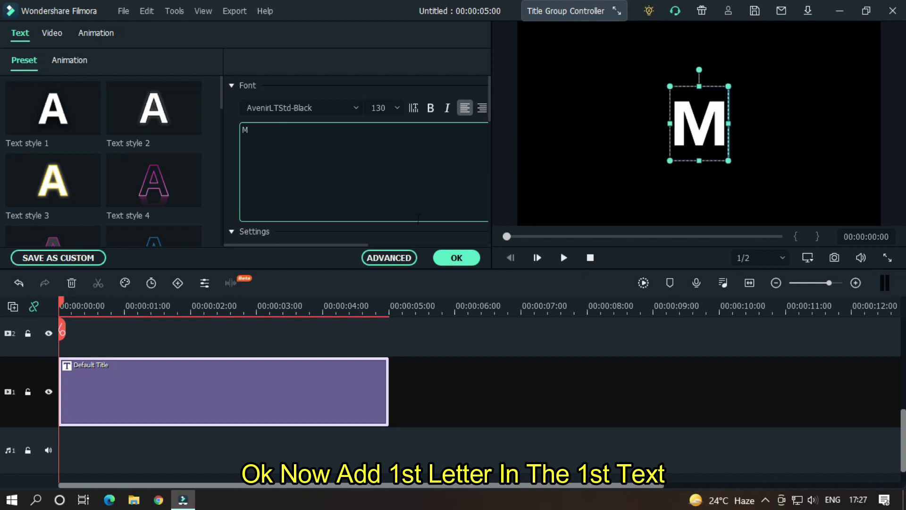
# Paste a copy of the M title clip onto track 2.
pyautogui.click(467, 373)
pyautogui.click(231, 392)
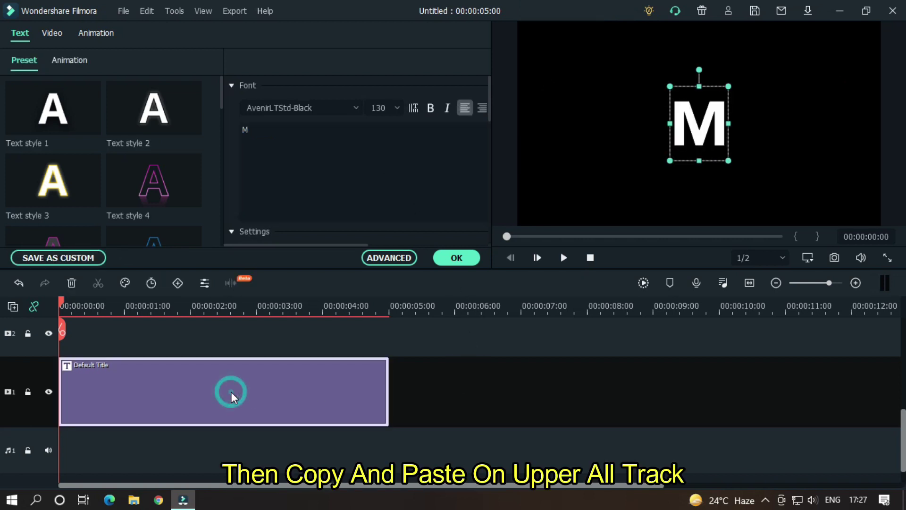
pyautogui.scroll(2, 316, 393)
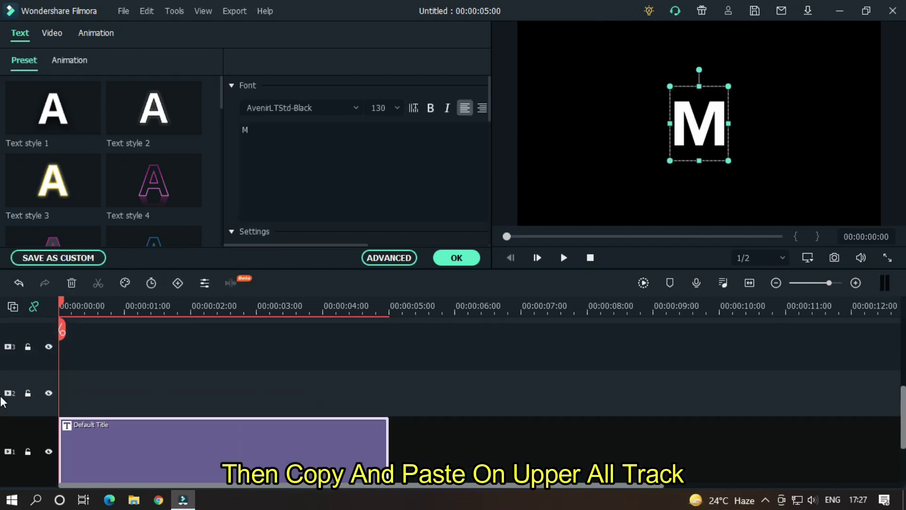
pyautogui.click(62, 389)
pyautogui.hotkey('ctrl', 'v')
pyautogui.click(597, 260)
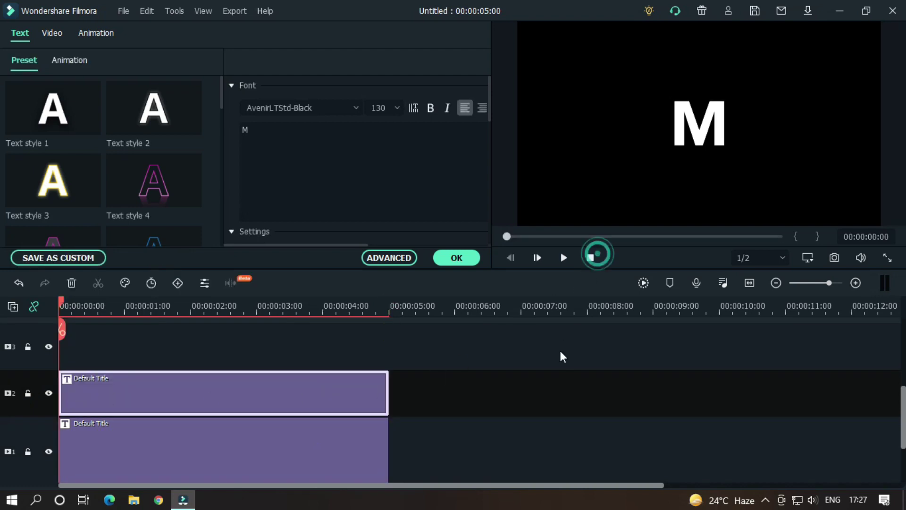
pyautogui.scroll(2, 10, 388)
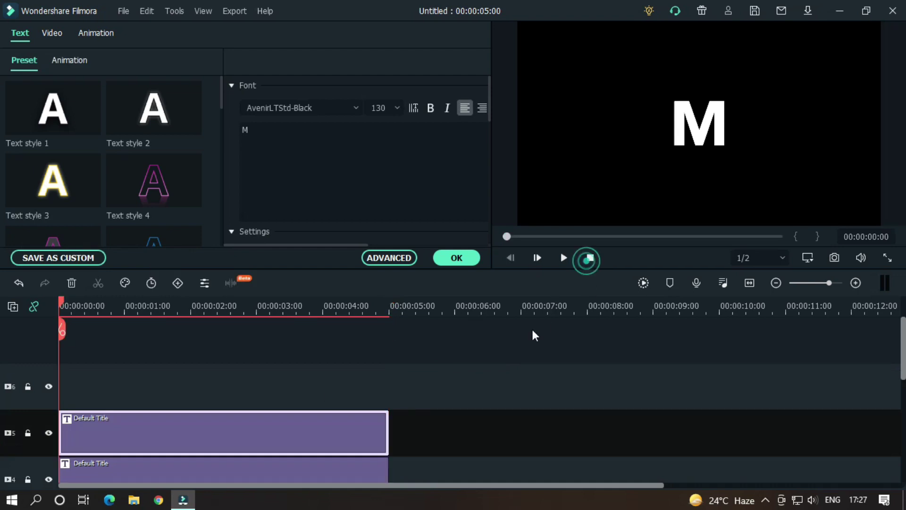
pyautogui.scroll(-3, 536, 345)
pyautogui.scroll(-1, 529, 347)
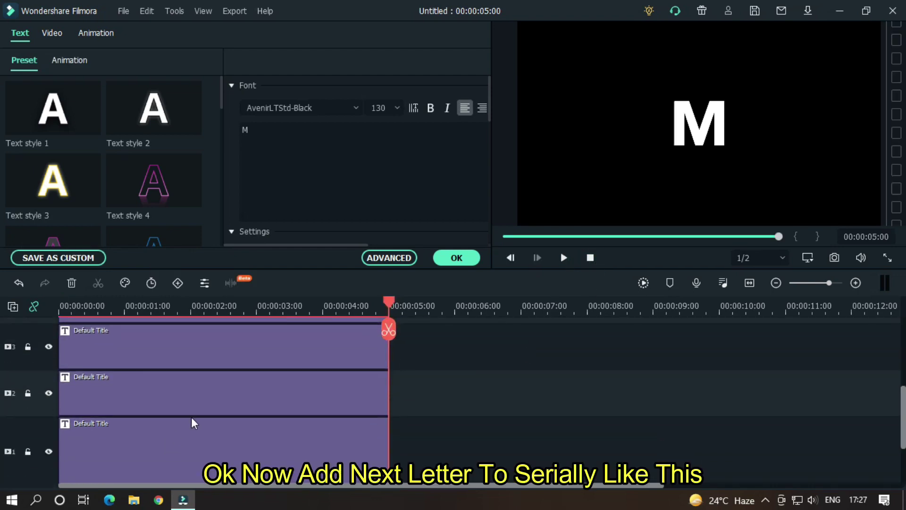
# Retype the letters H, M, U and D on the upper title clips, ending with D.
pyautogui.click(160, 394)
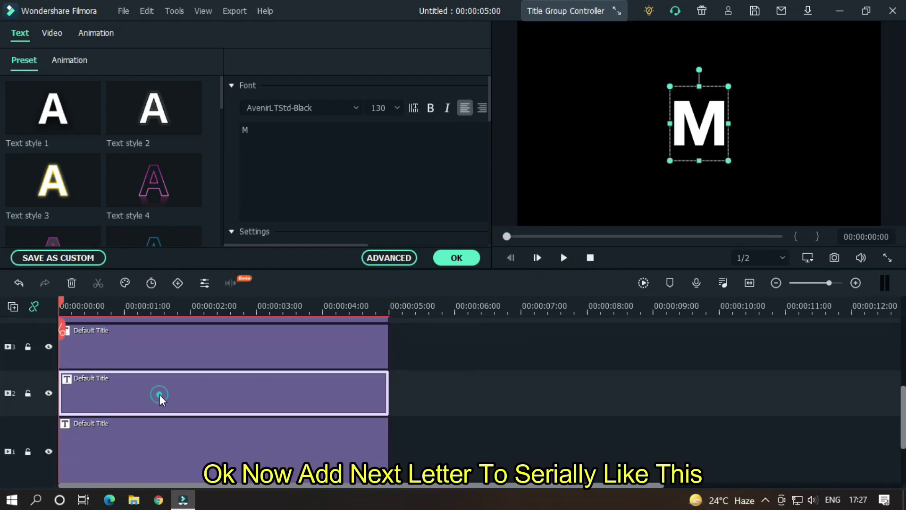
pyautogui.doubleClick(294, 139)
pyautogui.write('A')
pyautogui.scroll(2, 531, 359)
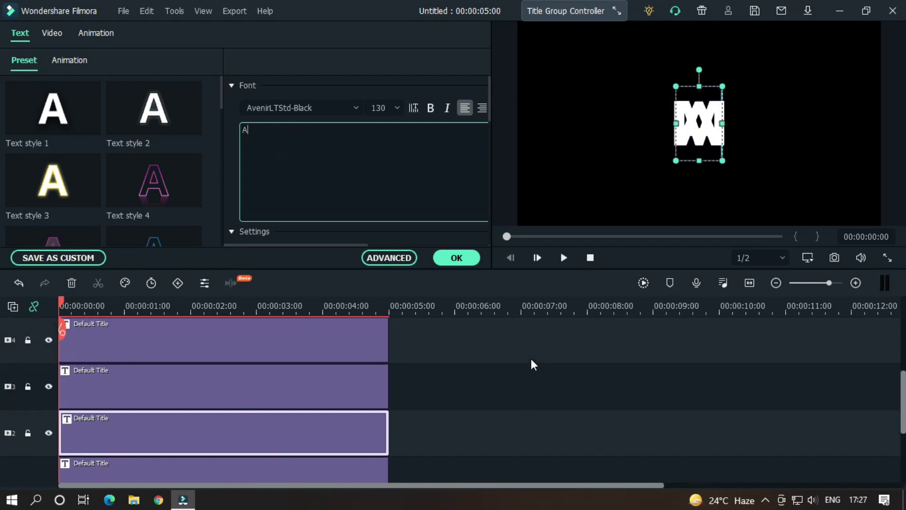
pyautogui.click(193, 387)
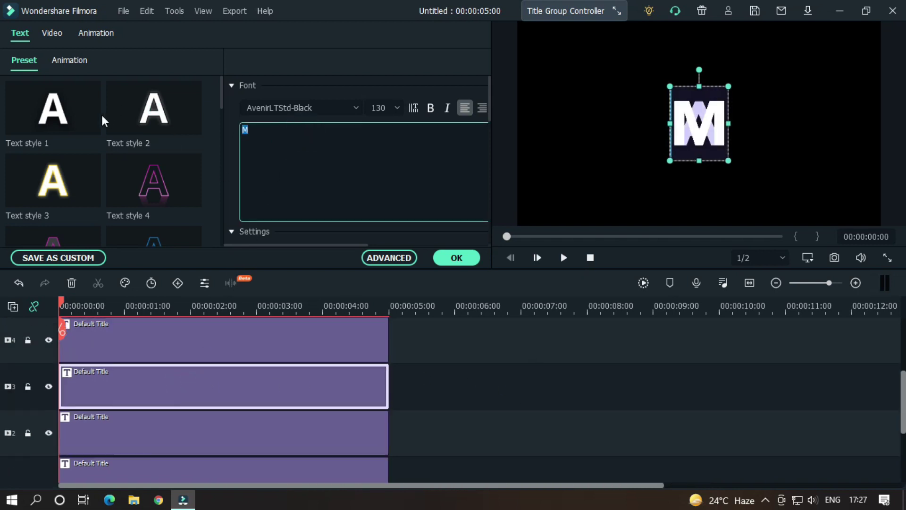
pyautogui.write('H')
pyautogui.scroll(1, 518, 429)
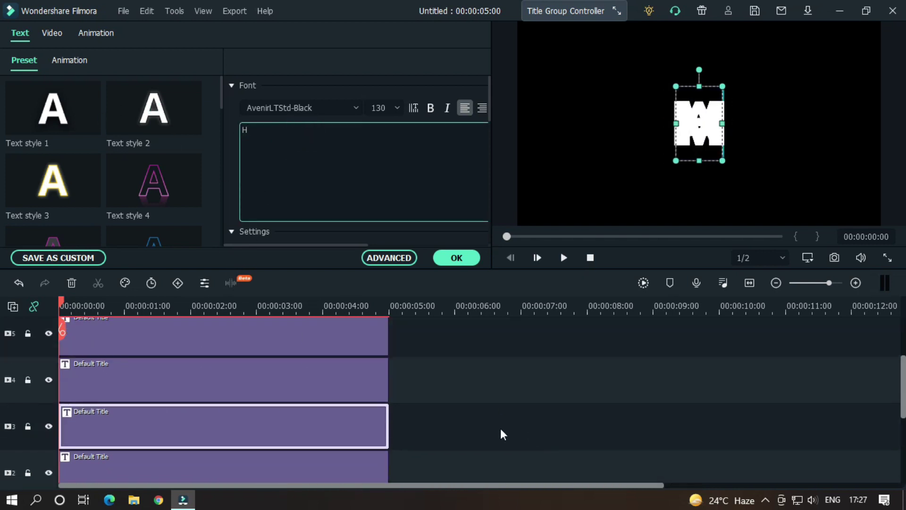
pyautogui.click(105, 376)
pyautogui.click(270, 350)
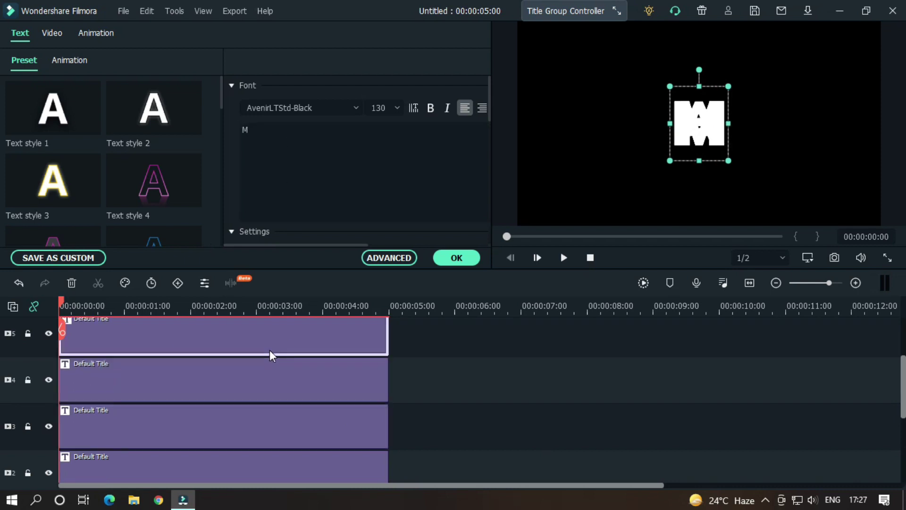
pyautogui.click(288, 139)
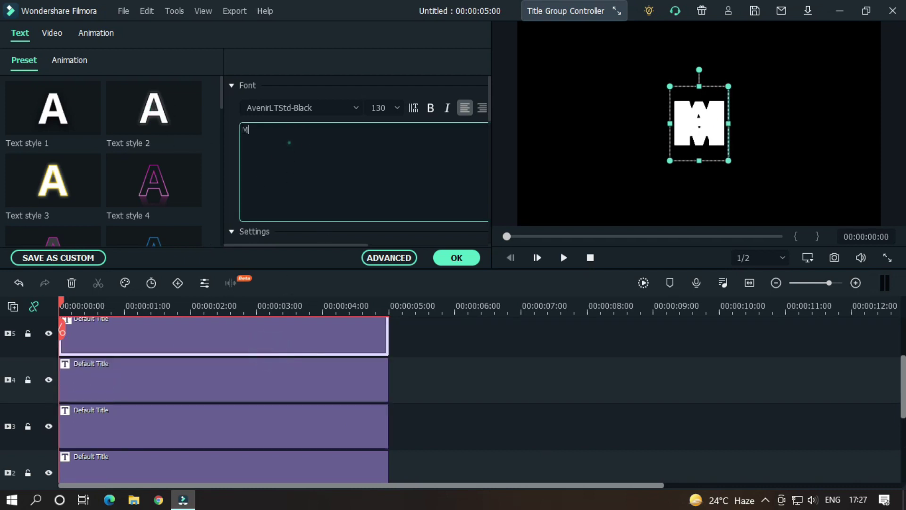
pyautogui.press('BackSpace')
pyautogui.write('U')
pyautogui.scroll(1, 198, 332)
pyautogui.click(197, 332)
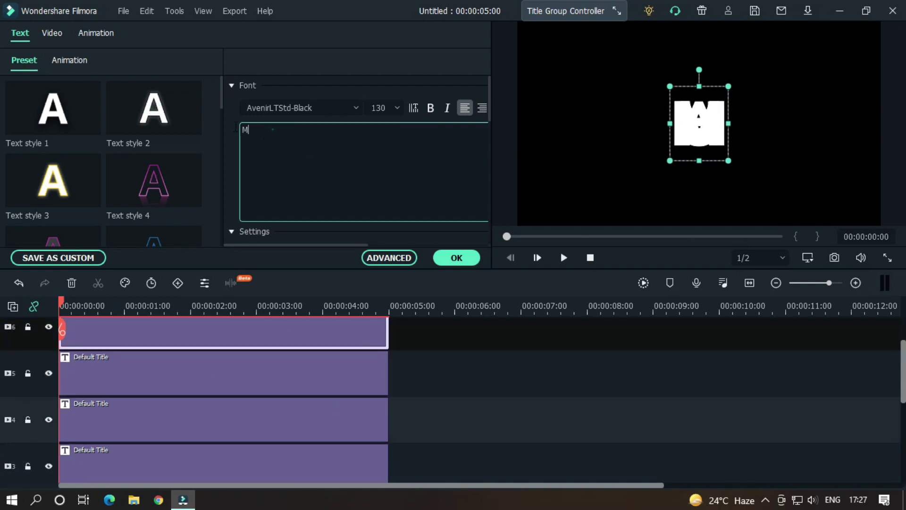
pyautogui.click(427, 384)
pyautogui.scroll(-1, 396, 386)
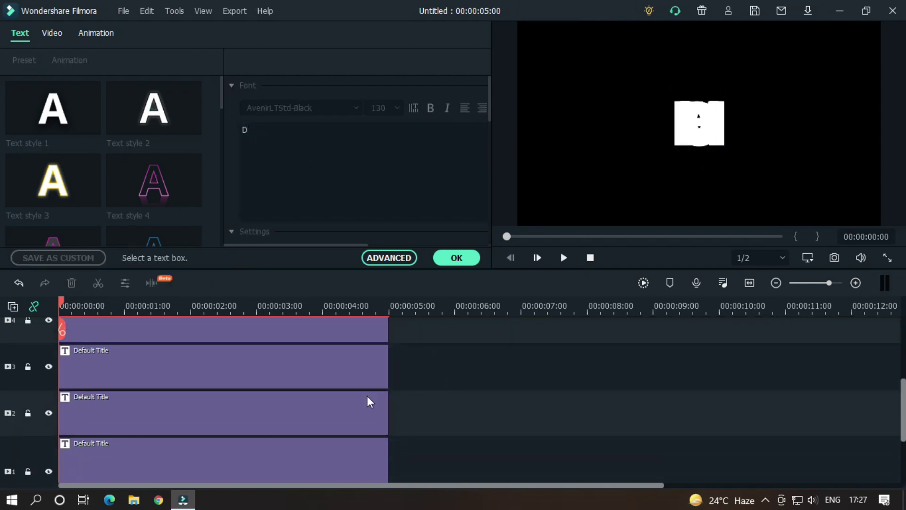
pyautogui.scroll(-2, 367, 407)
pyautogui.scroll(-1, 370, 421)
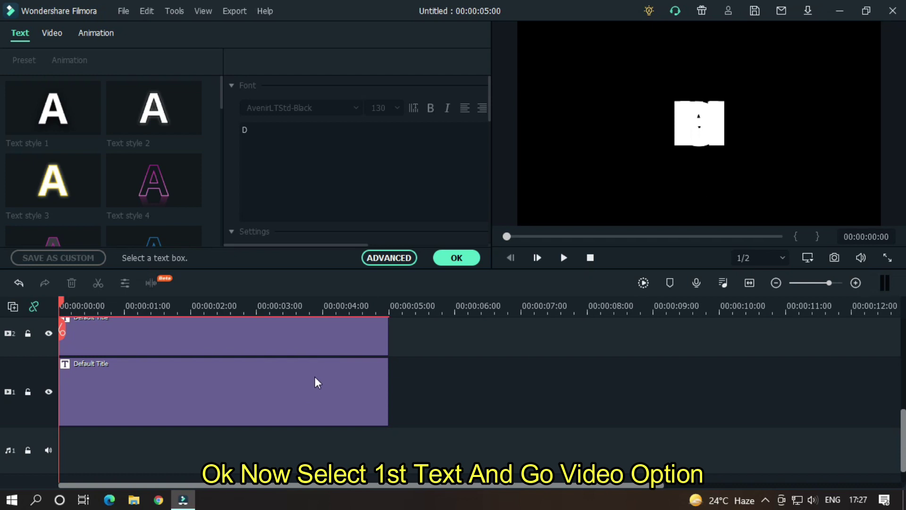
# Move the track 1 M title left with Transform Position X in the Video settings.
pyautogui.click(296, 379)
pyautogui.scroll(1, 518, 372)
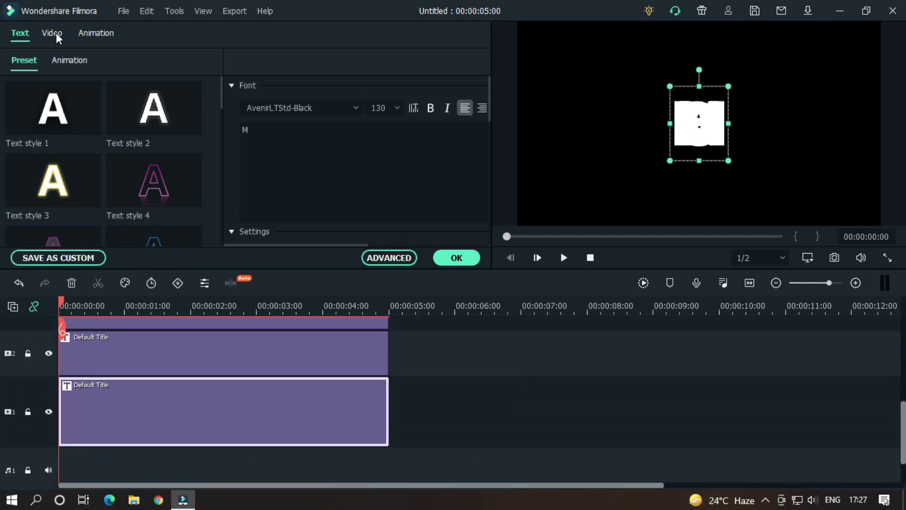
pyautogui.click(56, 33)
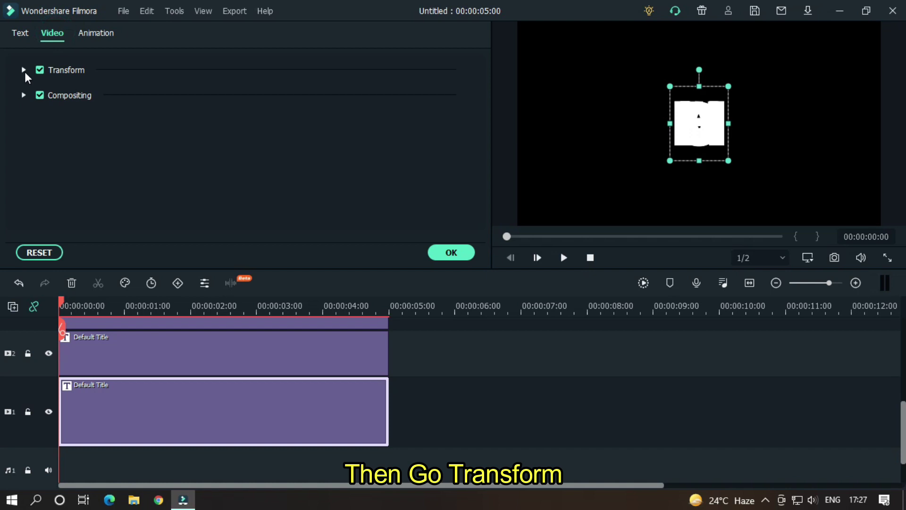
pyautogui.click(23, 71)
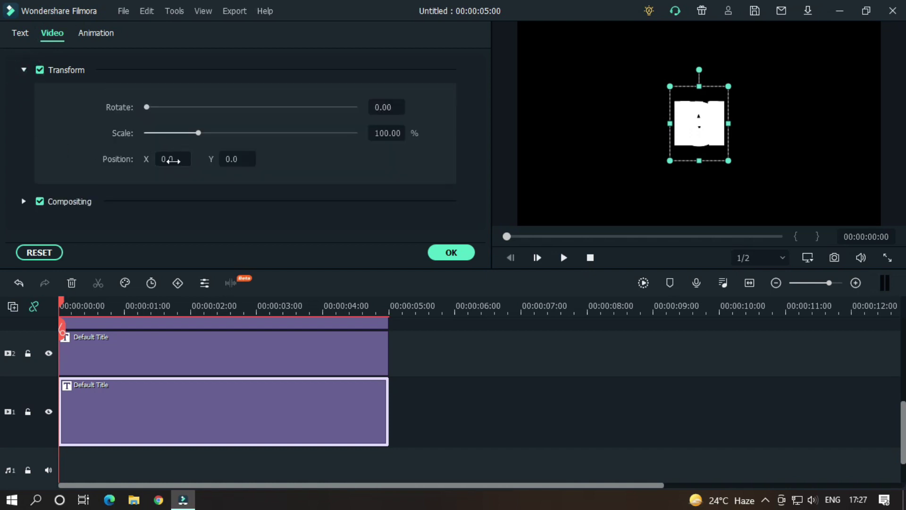
pyautogui.moveTo(170, 161); pyautogui.dragTo(106, 160)
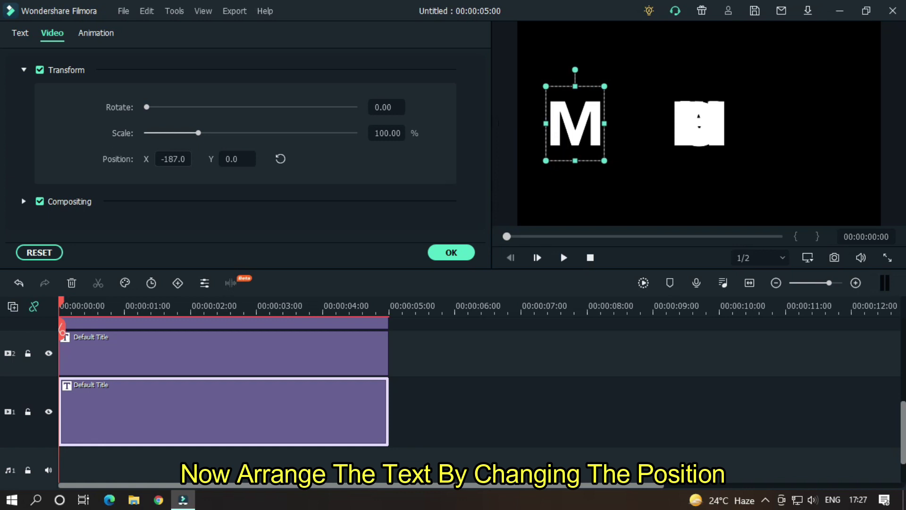
pyautogui.moveTo(173, 159); pyautogui.dragTo(162, 159)
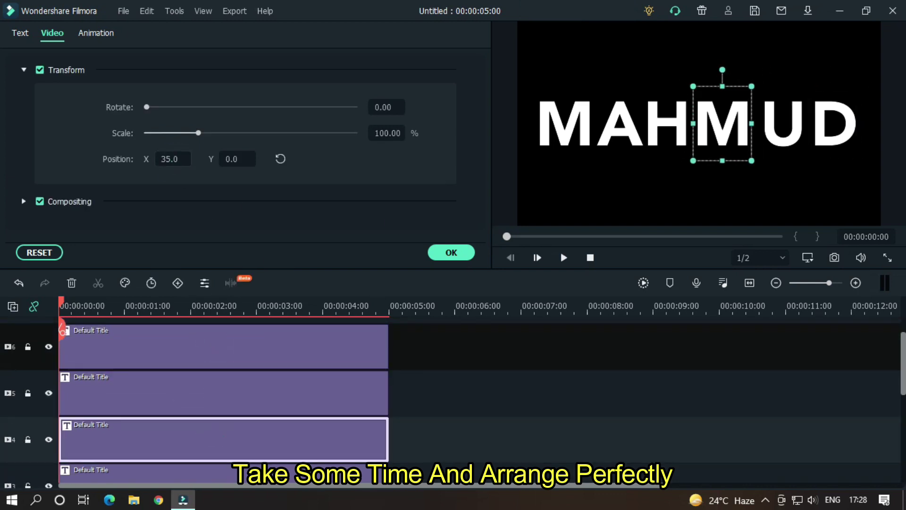
pyautogui.click(566, 385)
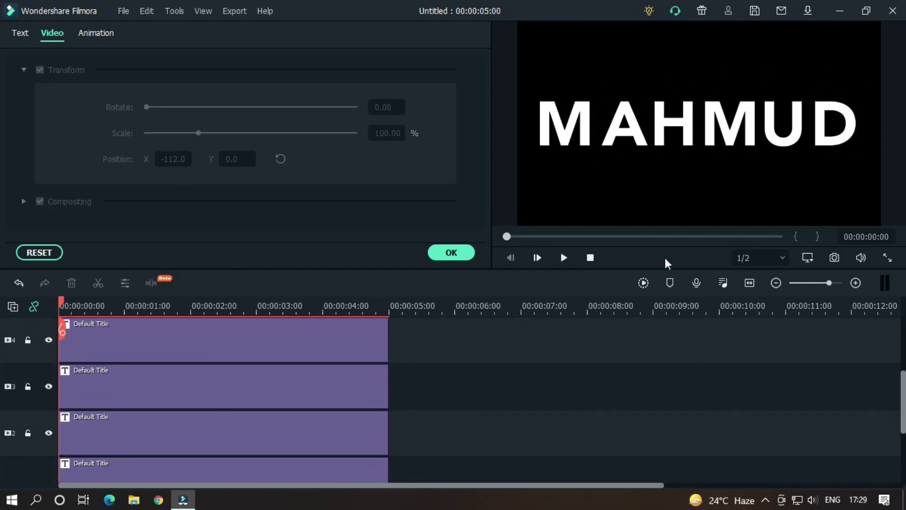
pyautogui.scroll(-1, 478, 426)
pyautogui.scroll(1, 478, 423)
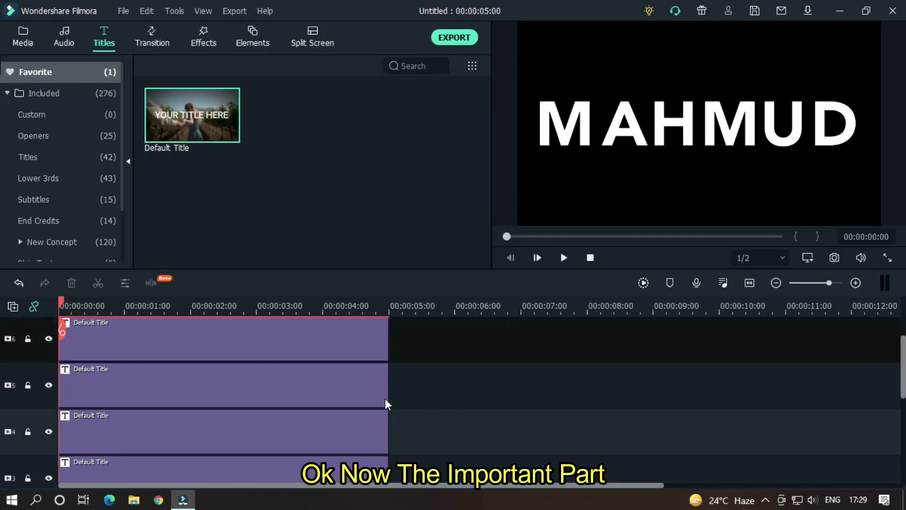
pyautogui.scroll(-1, 360, 417)
pyautogui.scroll(3, 257, 307)
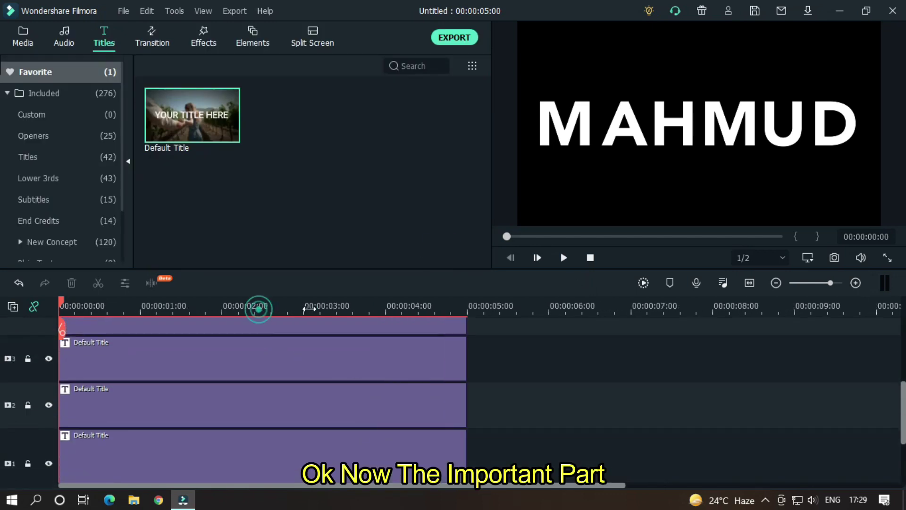
pyautogui.scroll(-1, 551, 425)
pyautogui.scroll(-1, 551, 425)
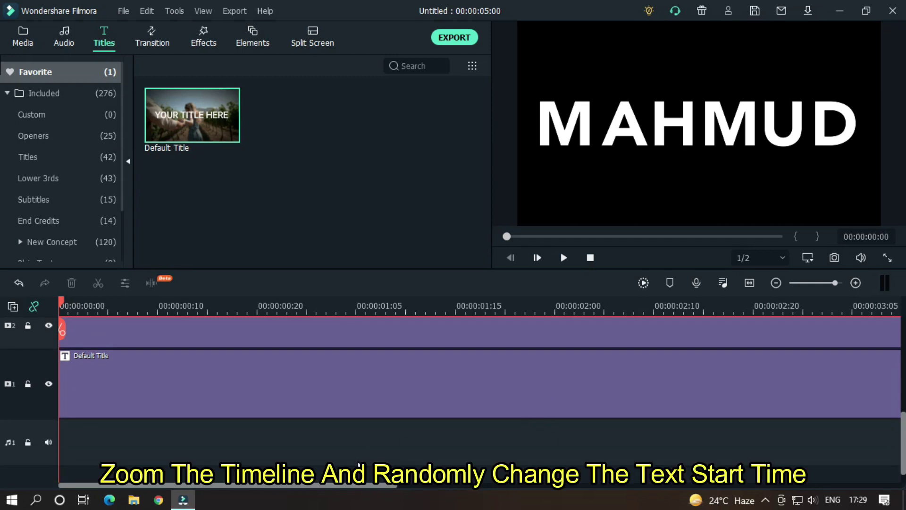
pyautogui.scroll(1, 306, 425)
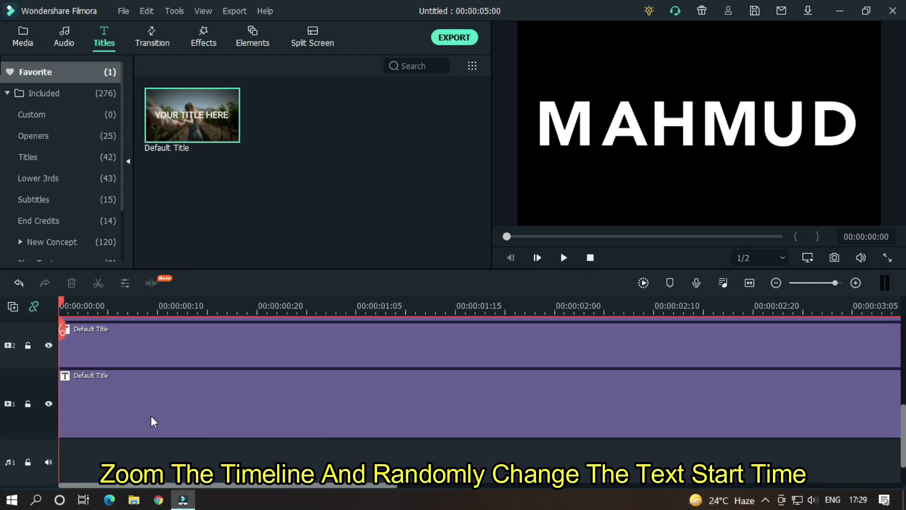
# Drag three letter titles, including those on tracks 2 and 3, later on the timeline.
pyautogui.moveTo(151, 415)
pyautogui.mouseDown()
pyautogui.moveTo(191, 411)
pyautogui.moveTo(251, 465)
pyautogui.mouseUp()
pyautogui.moveTo(140, 384)
pyautogui.mouseDown()
pyautogui.moveTo(233, 384)
pyautogui.moveTo(204, 382)
pyautogui.mouseUp()
pyautogui.moveTo(111, 328)
pyautogui.mouseDown()
pyautogui.moveTo(193, 401)
pyautogui.moveTo(305, 400)
pyautogui.moveTo(146, 352)
pyautogui.moveTo(191, 342)
pyautogui.moveTo(163, 338)
pyautogui.mouseUp()
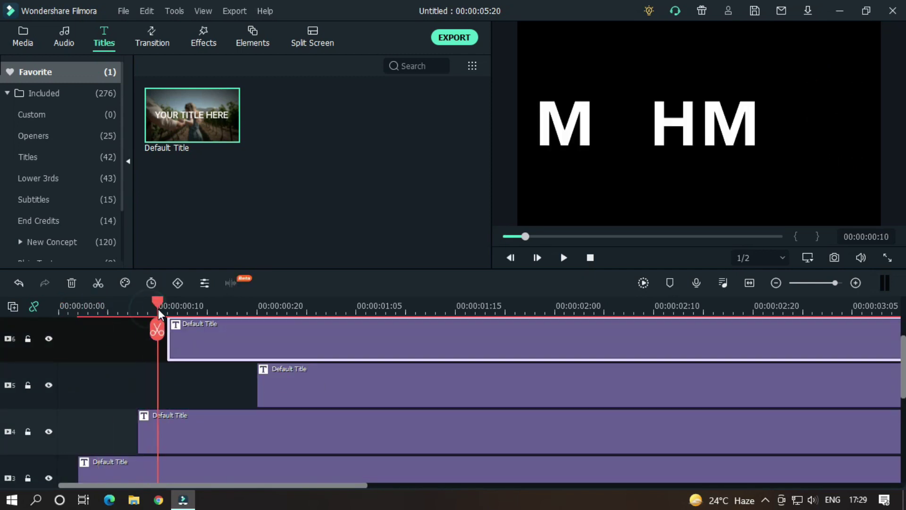
pyautogui.scroll(-3, 425, 376)
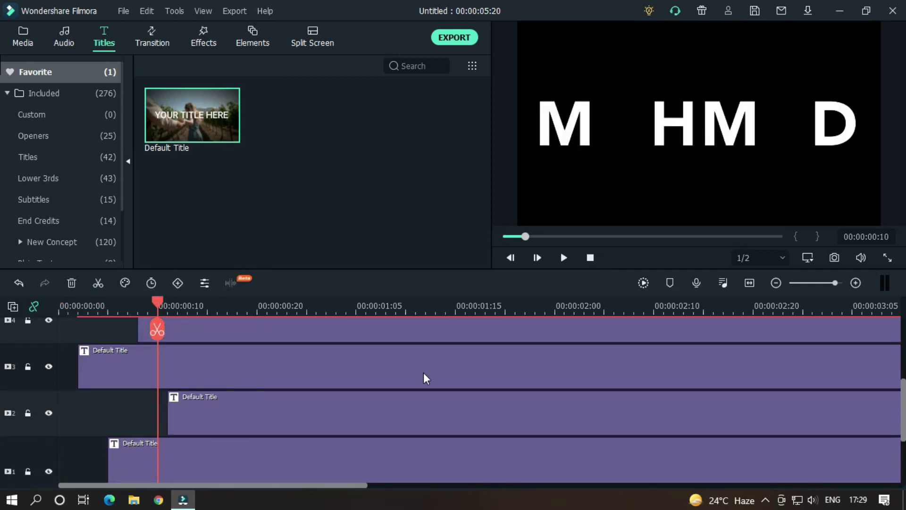
# Preview the staggered letters from the start several times.
pyautogui.click(590, 256)
pyautogui.scroll(-1, 589, 303)
pyautogui.press('space')
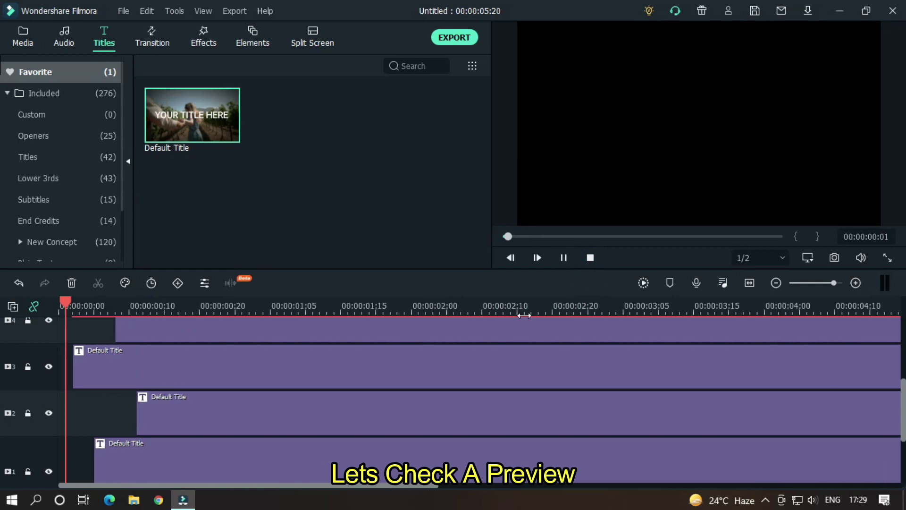
pyautogui.click(590, 257)
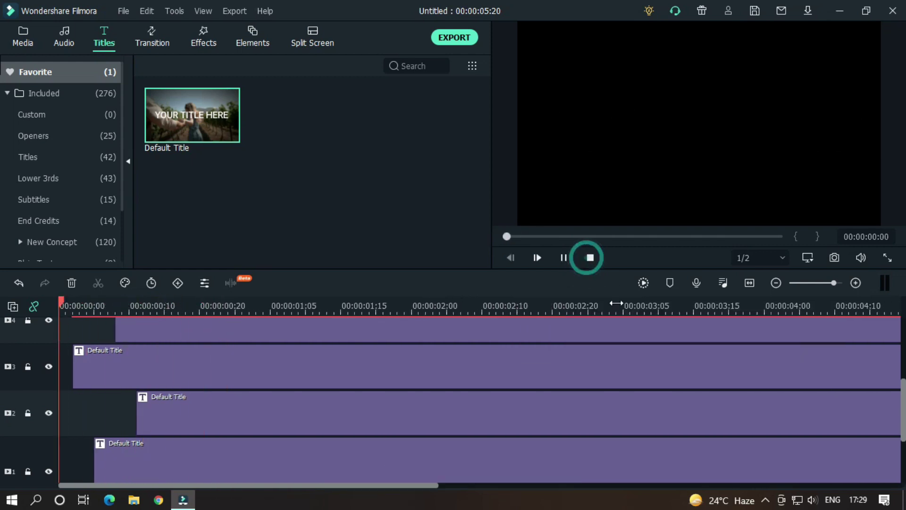
pyautogui.press('space')
pyautogui.press('space')
pyautogui.scroll(1, 409, 410)
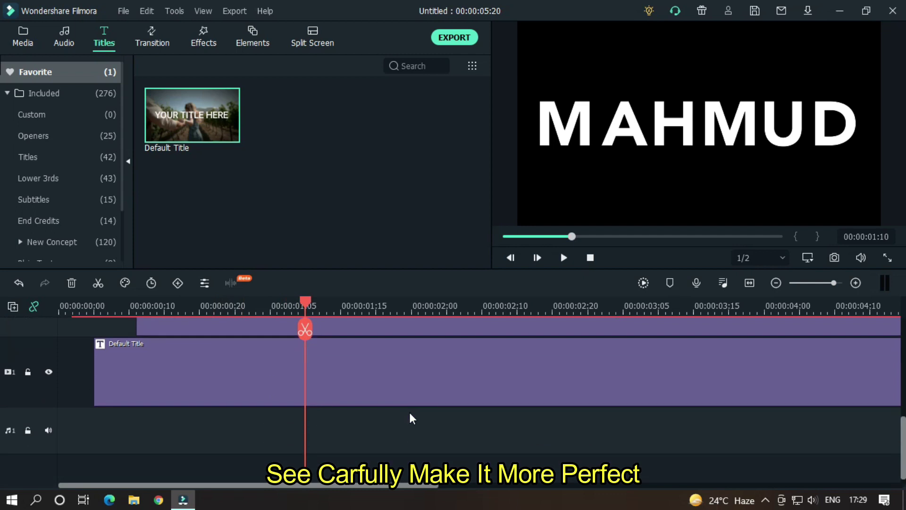
pyautogui.click(586, 256)
pyautogui.press('space')
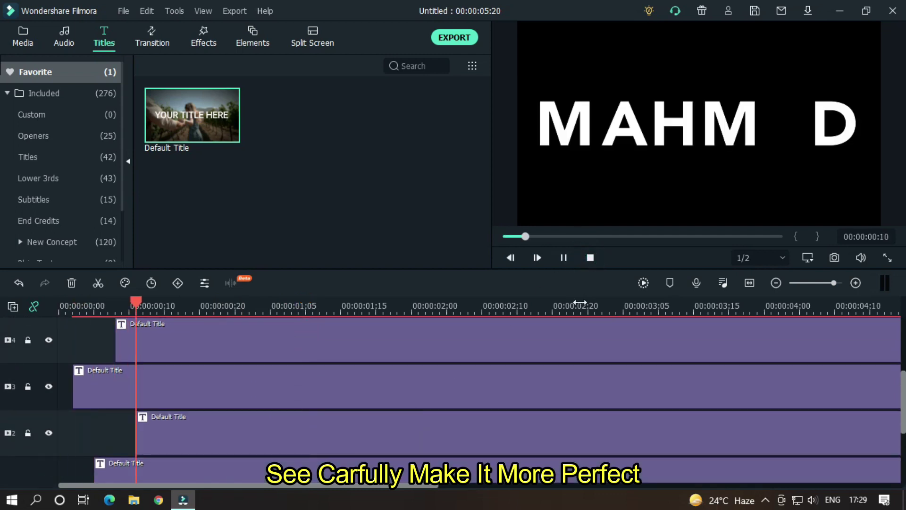
pyautogui.press('space')
pyautogui.scroll(2, 322, 425)
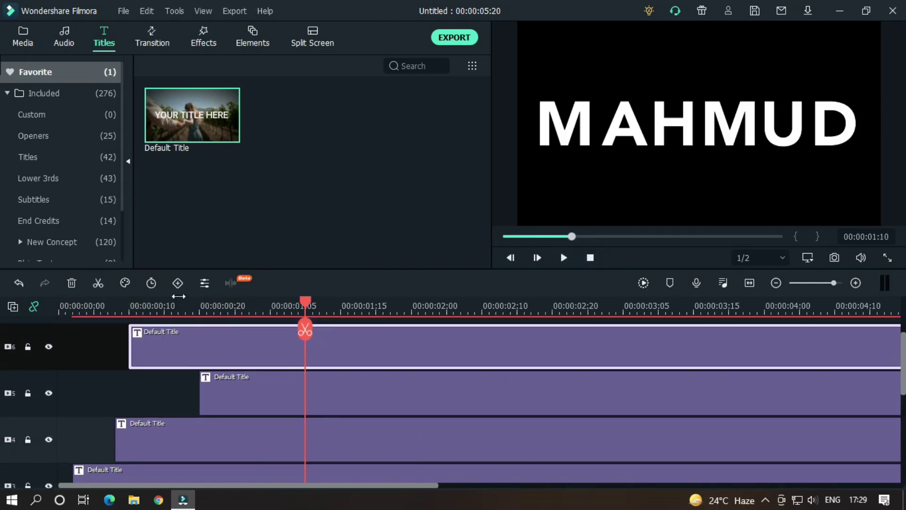
# Place the playhead at 17 frames, then replay and pause at 1 second 19 frames.
pyautogui.click(178, 306)
pyautogui.moveTo(225, 379)
pyautogui.mouseDown()
pyautogui.moveTo(178, 385)
pyautogui.moveTo(186, 380)
pyautogui.mouseUp()
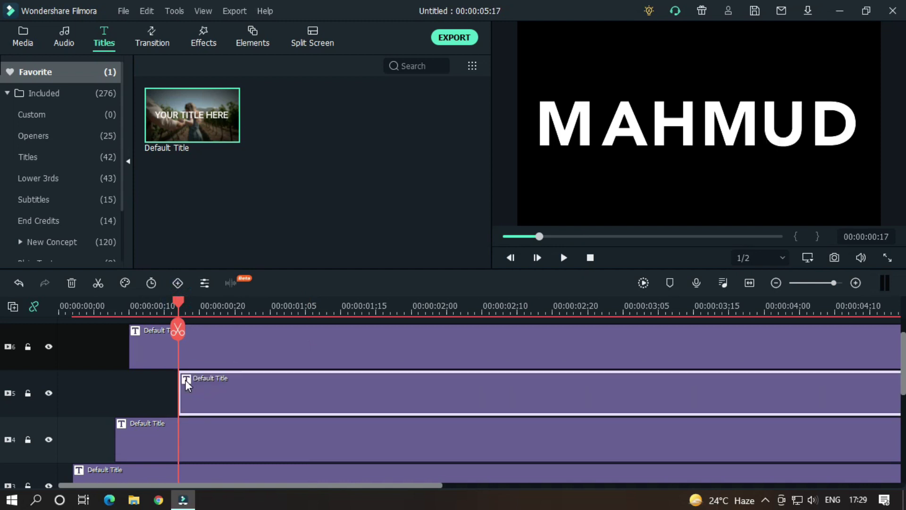
pyautogui.scroll(1, 295, 407)
pyautogui.click(591, 257)
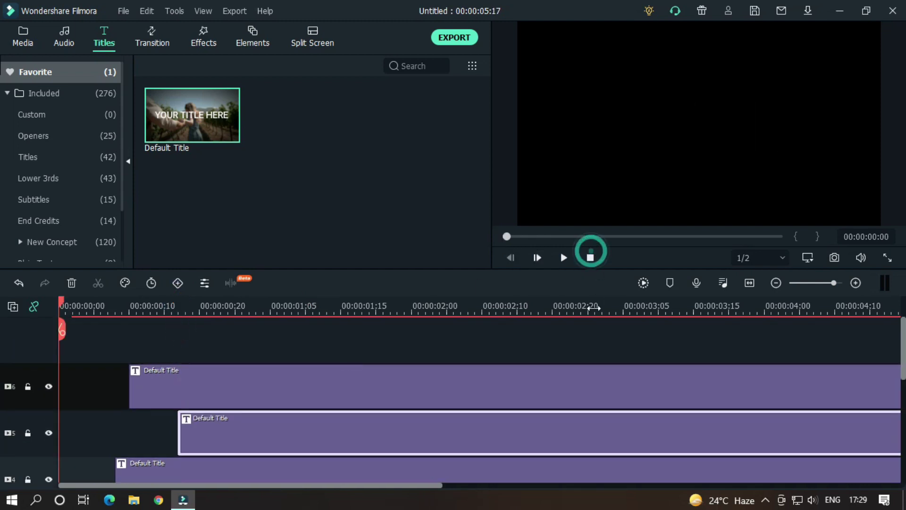
pyautogui.press('space')
pyautogui.scroll(-1, 594, 333)
pyautogui.scroll(-1, 564, 369)
pyautogui.press('space')
pyautogui.scroll(-1, 525, 405)
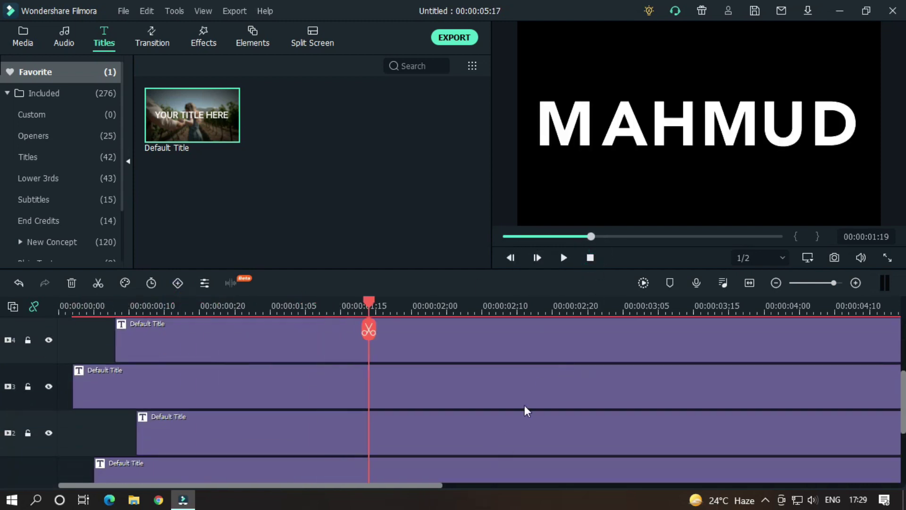
pyautogui.scroll(1, 534, 389)
pyautogui.scroll(1, 534, 387)
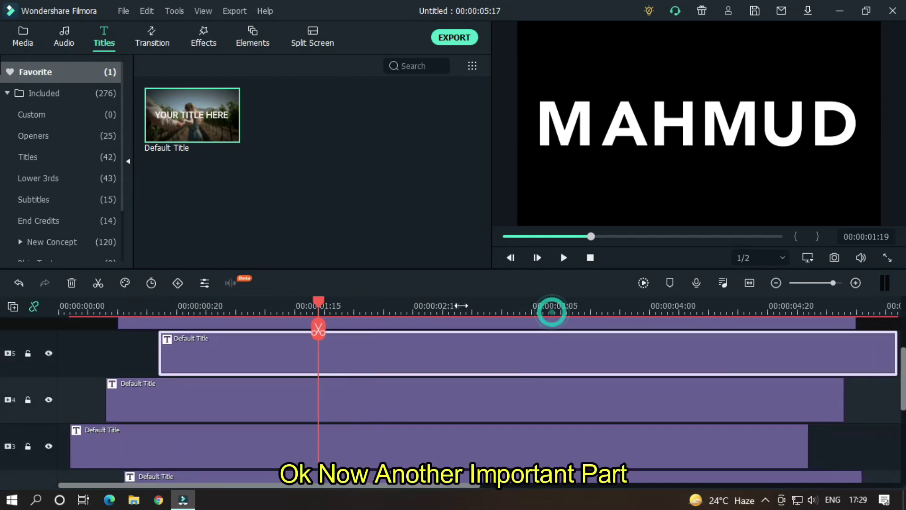
# Select the track 1 title and make its first splits starting at 8 frames.
pyautogui.moveTo(552, 313); pyautogui.dragTo(524, 312)
pyautogui.scroll(-1, 522, 378)
pyautogui.scroll(1, 551, 394)
pyautogui.scroll(-1, 405, 417)
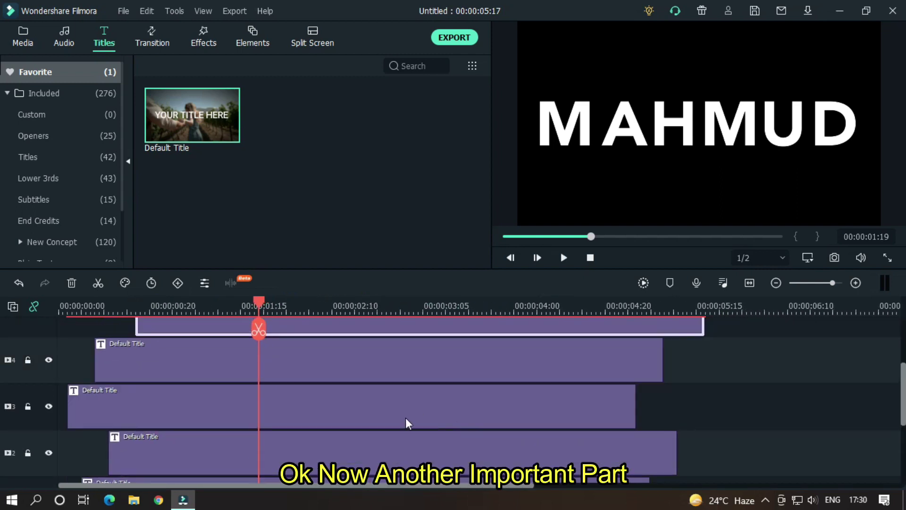
pyautogui.scroll(1, 394, 423)
pyautogui.scroll(-2, 256, 418)
pyautogui.click(98, 312)
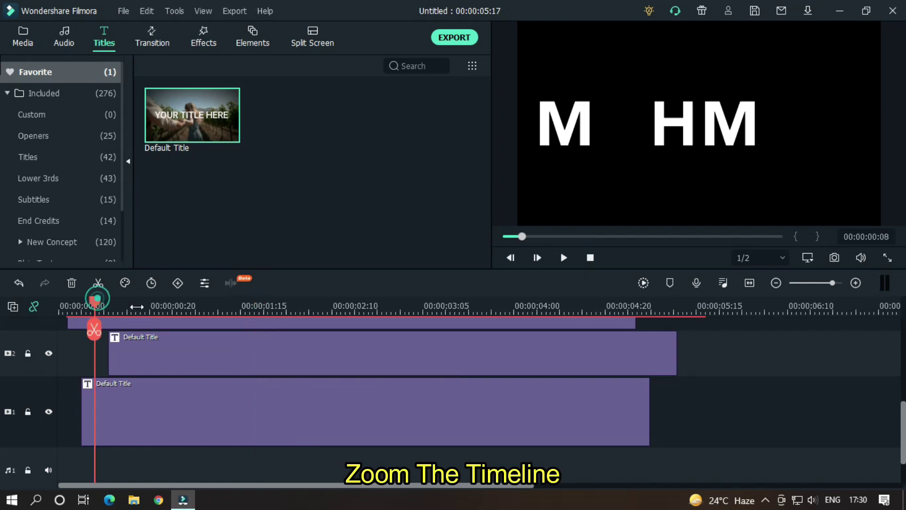
pyautogui.scroll(2, 146, 307)
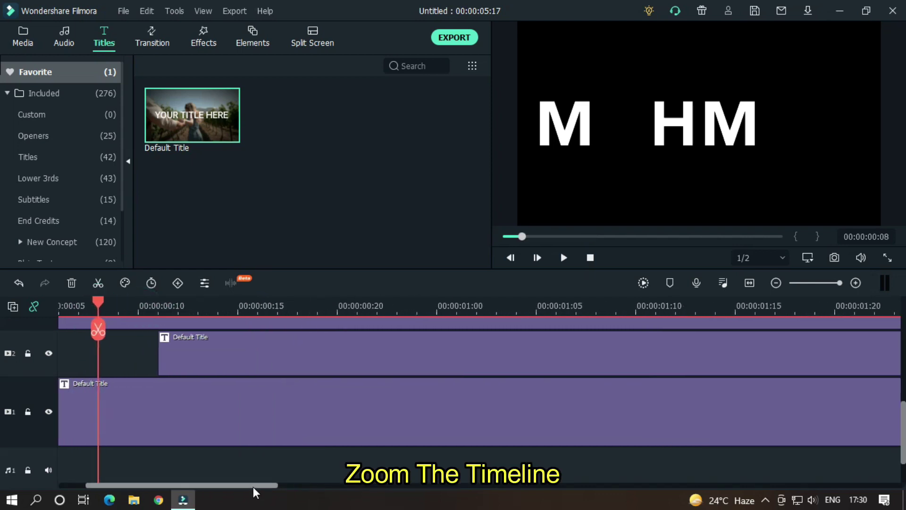
pyautogui.moveTo(252, 486); pyautogui.dragTo(226, 486)
pyautogui.click(274, 430)
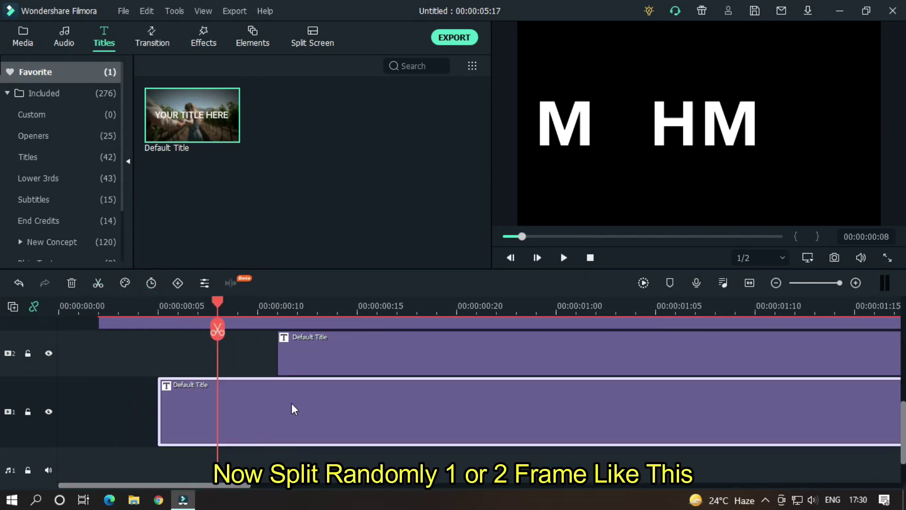
pyautogui.click(218, 329)
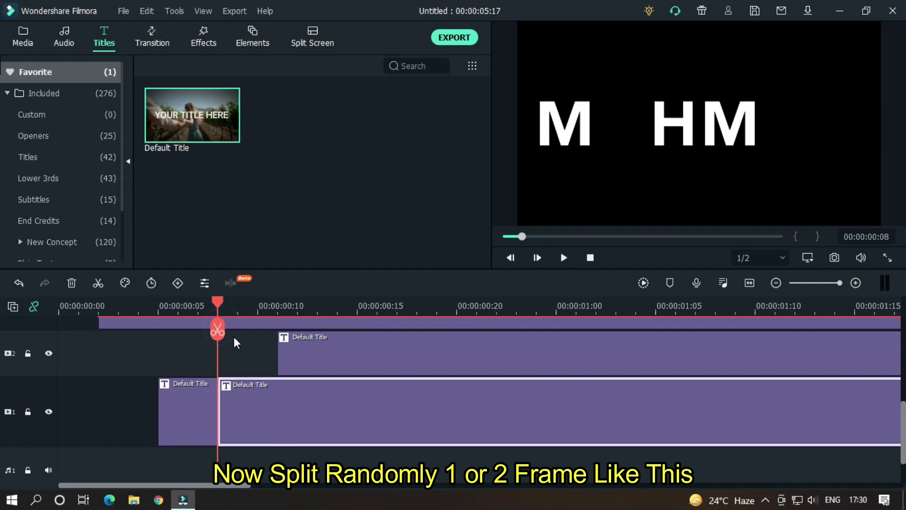
pyautogui.press('Right')
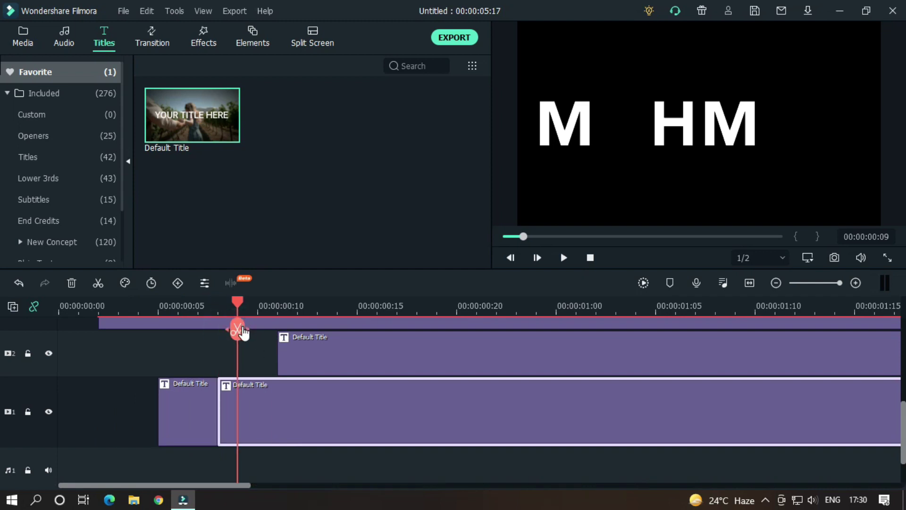
pyautogui.click(240, 327)
# Keep splitting the track 1 title frame by frame through 0:16.
pyautogui.press('Right')
pyautogui.click(258, 327)
pyautogui.press('Right')
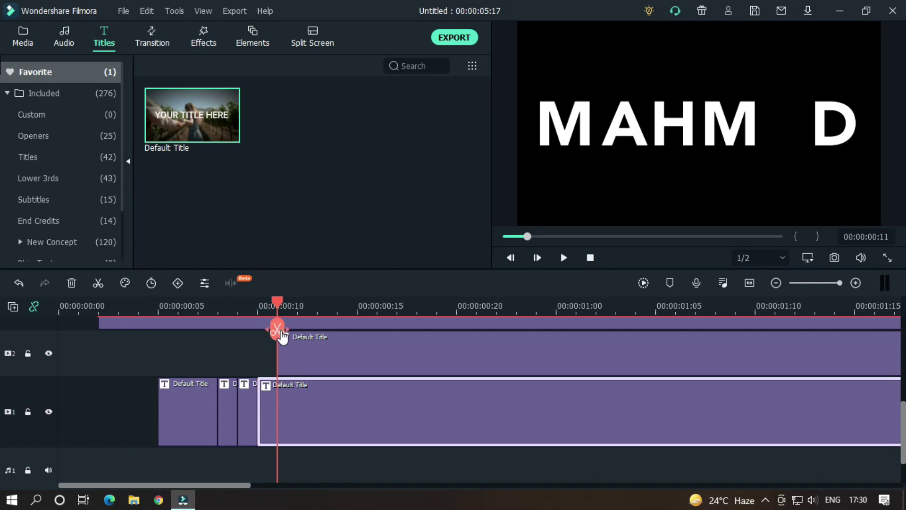
pyautogui.click(277, 330)
pyautogui.press('Right')
pyautogui.press('Right')
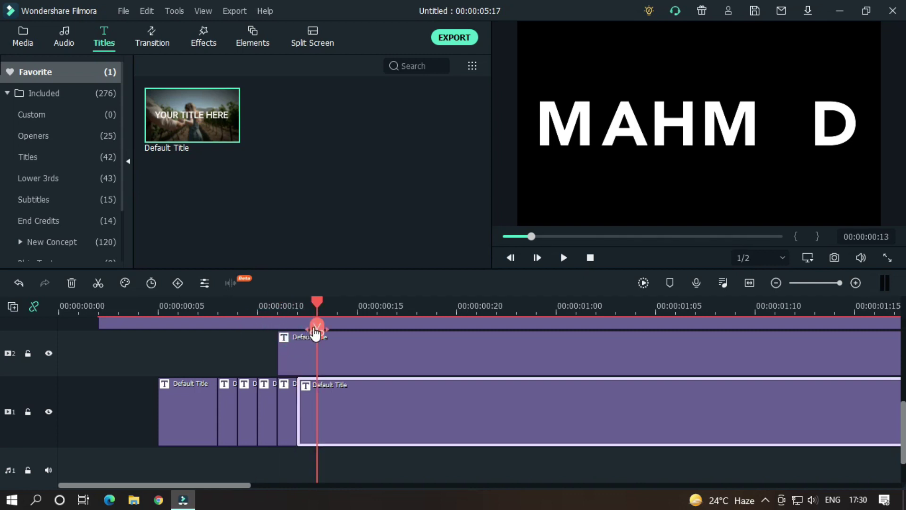
pyautogui.click(315, 330)
pyautogui.press('Right')
pyautogui.click(335, 333)
pyautogui.press('Right')
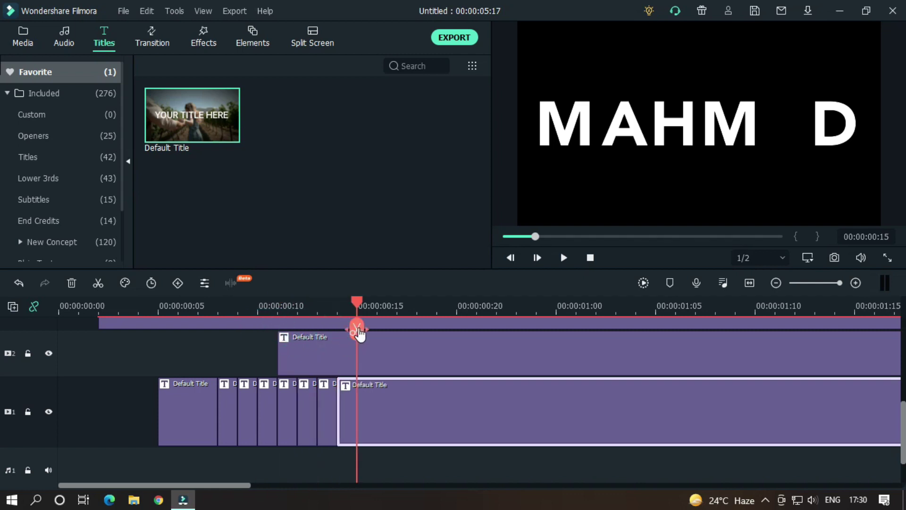
pyautogui.click(358, 330)
pyautogui.press('Right')
pyautogui.click(377, 330)
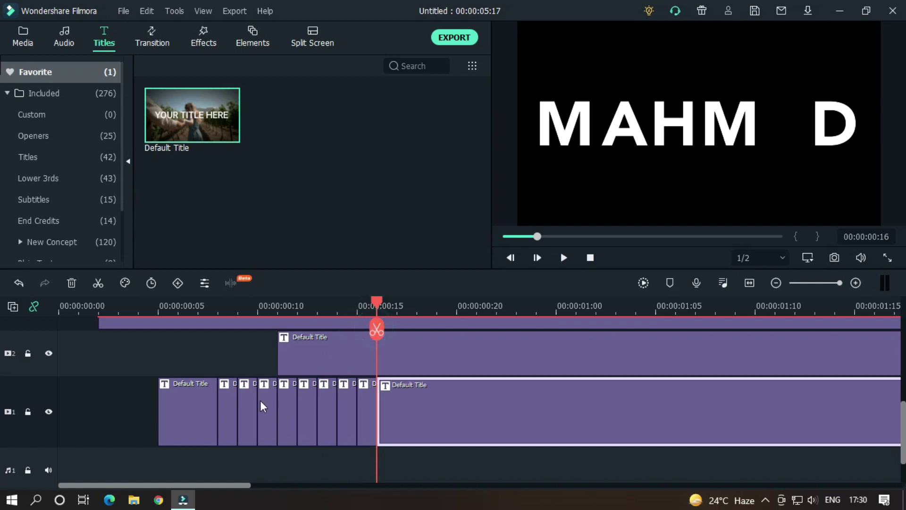
# Delete three small alternating track 1 pieces to leave flicker gaps.
pyautogui.click(234, 409)
pyautogui.press('Delete')
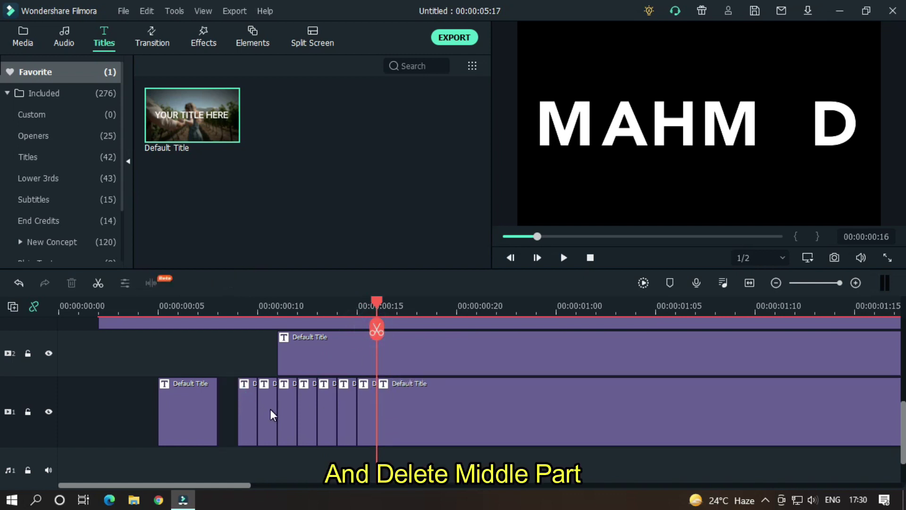
pyautogui.click(270, 409)
pyautogui.press('Delete')
pyautogui.click(313, 410)
pyautogui.press('Delete')
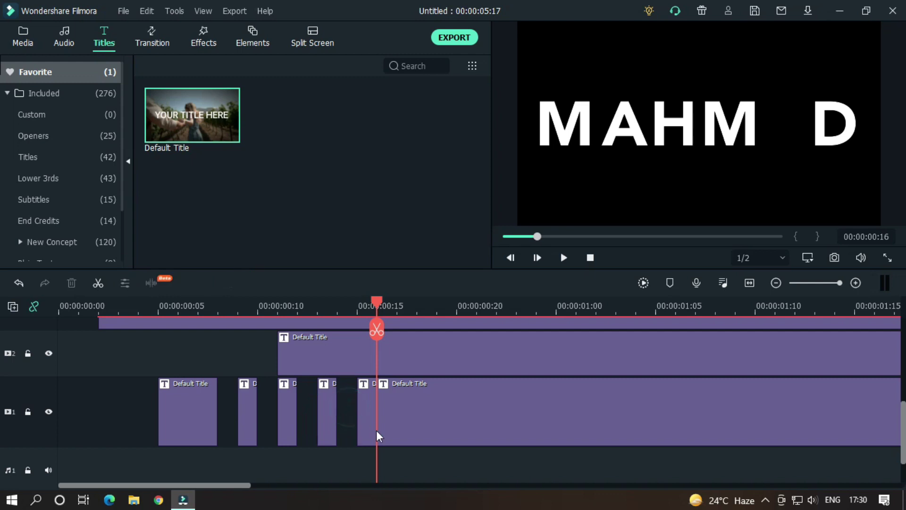
# Replay the flicker, then select the track 3 title with the playhead near 0:18.
pyautogui.click(69, 305)
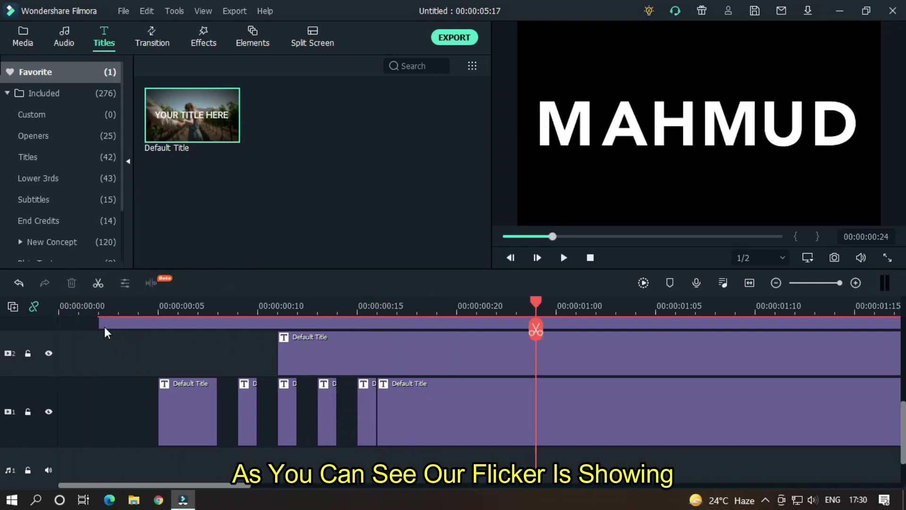
pyautogui.click(99, 306)
pyautogui.scroll(2, 386, 407)
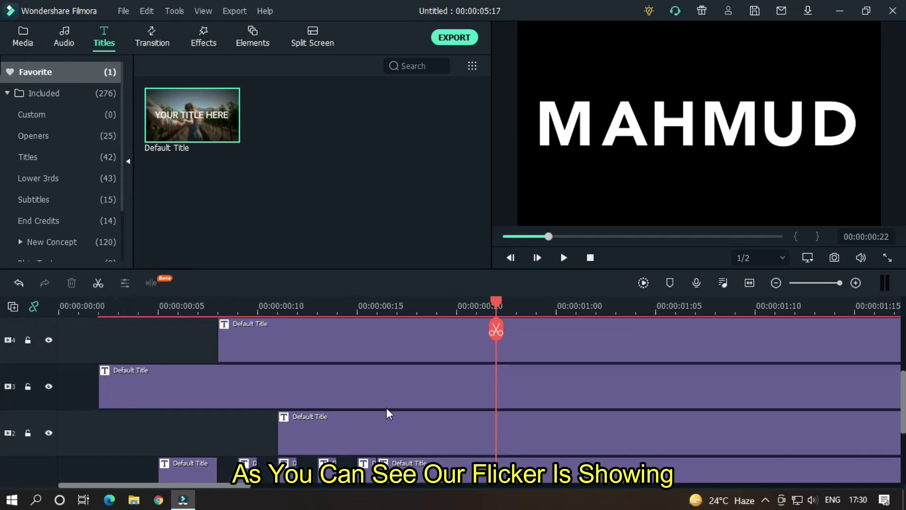
pyautogui.scroll(-1, 386, 407)
pyautogui.scroll(3, 368, 415)
pyautogui.scroll(-3, 364, 414)
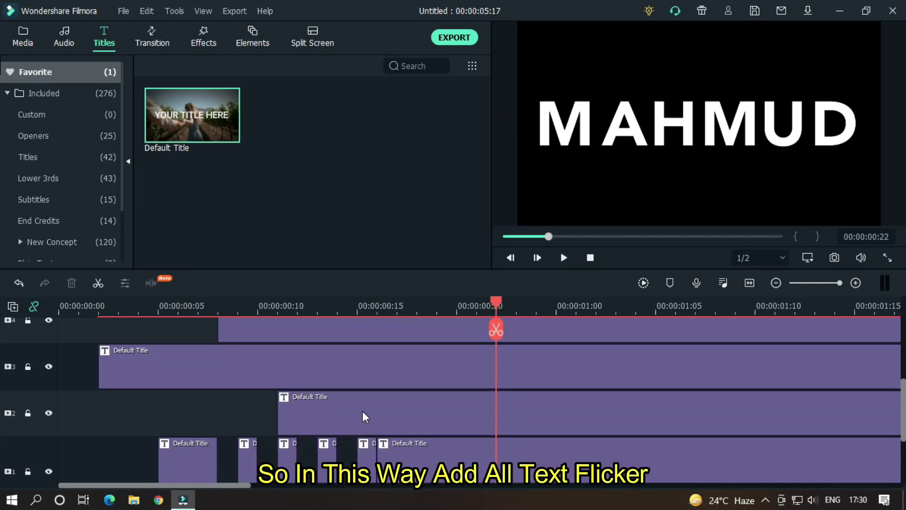
pyautogui.click(434, 372)
pyautogui.moveTo(496, 304); pyautogui.dragTo(437, 303)
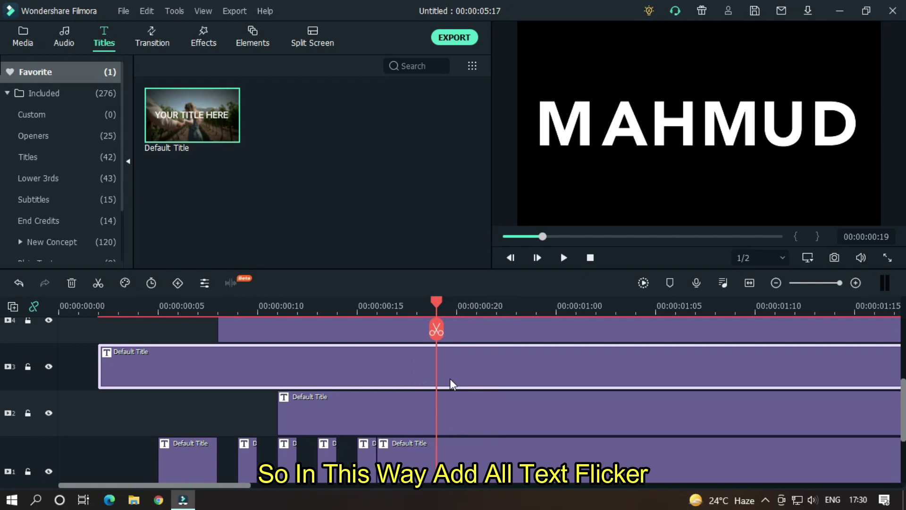
pyautogui.click(441, 339)
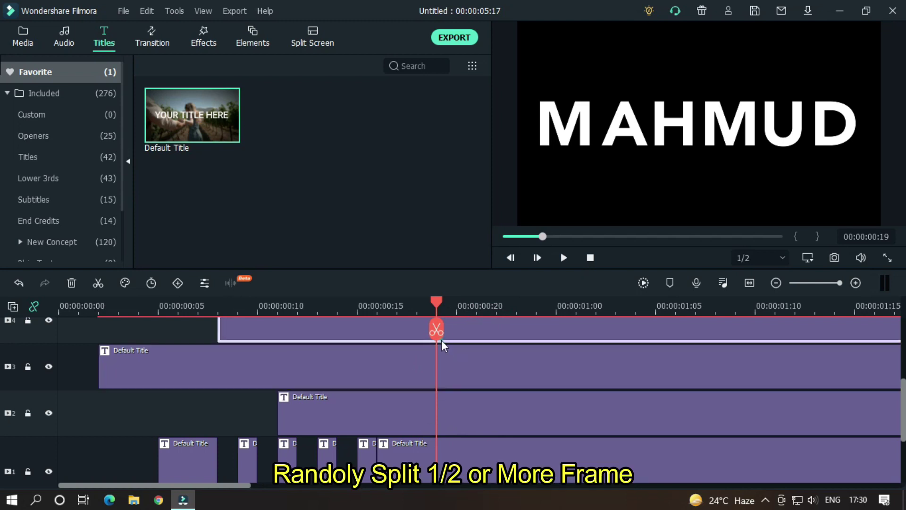
pyautogui.click(440, 381)
# Split the track 3 title at 0:18, 0:21 and further frames toward 1:05.
pyautogui.click(436, 329)
pyautogui.press('Right')
pyautogui.press('Right')
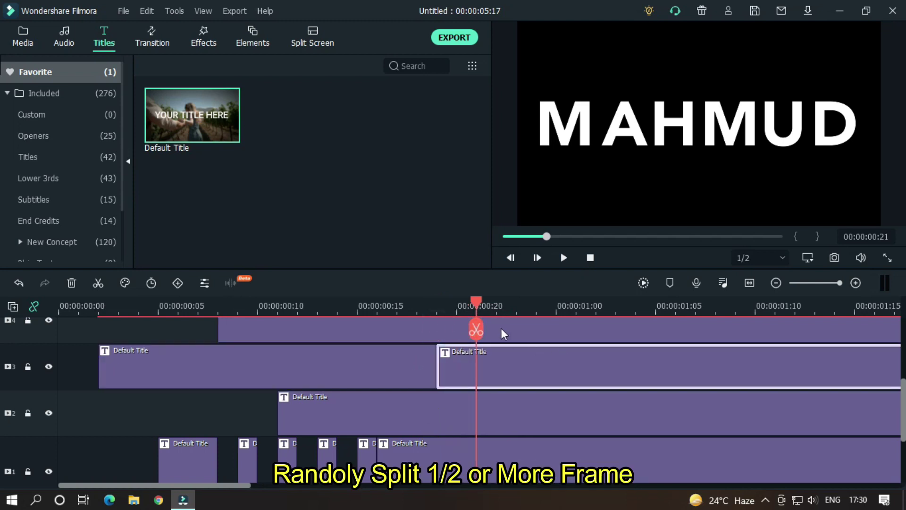
pyautogui.click(478, 326)
pyautogui.press('Right')
pyautogui.press('Right')
pyautogui.press('Right')
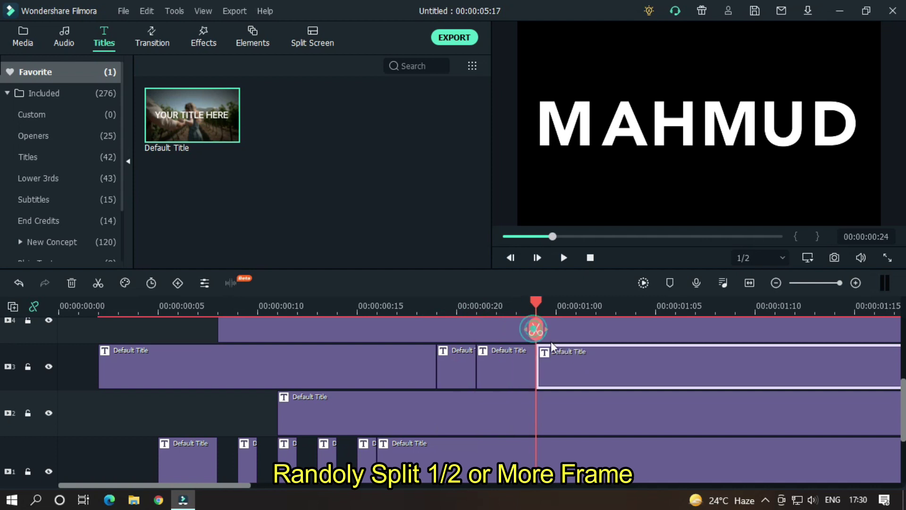
pyautogui.press('Right')
pyautogui.press('Right')
pyautogui.hotkey('ctrl', 'b')
pyautogui.press('Right')
pyautogui.press('Right')
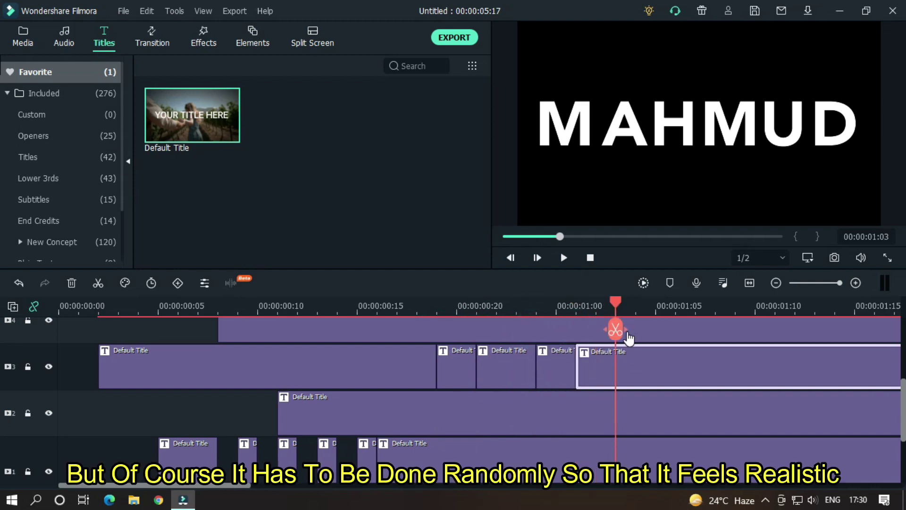
pyautogui.press('Left')
pyautogui.press('Right')
pyautogui.press('Right')
pyautogui.press('Right')
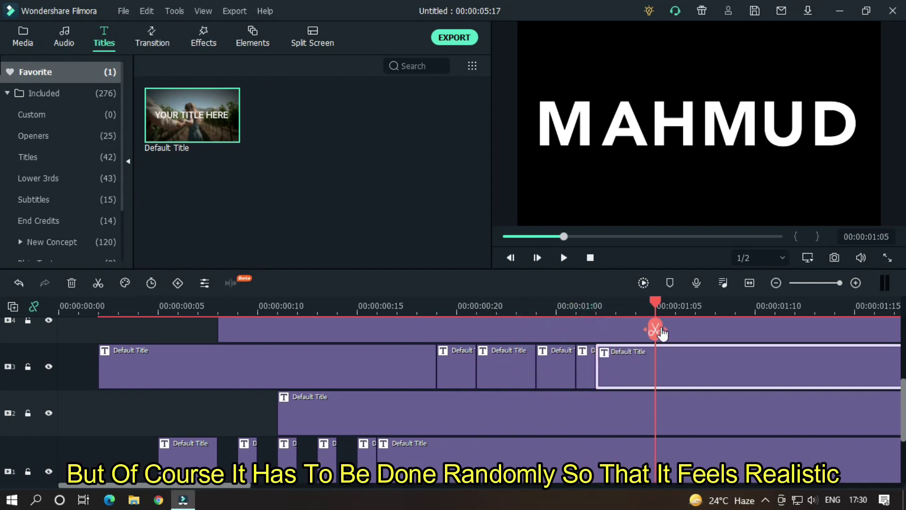
pyautogui.hotkey('ctrl', 'b')
# Split the track 3 title around 1:05, 1:10, 1:11, 1:12 and 1:14.
pyautogui.press('Right')
pyautogui.press('Right')
pyautogui.press('Right')
pyautogui.press('Right')
pyautogui.press('Right')
pyautogui.hotkey('ctrl', 'b')
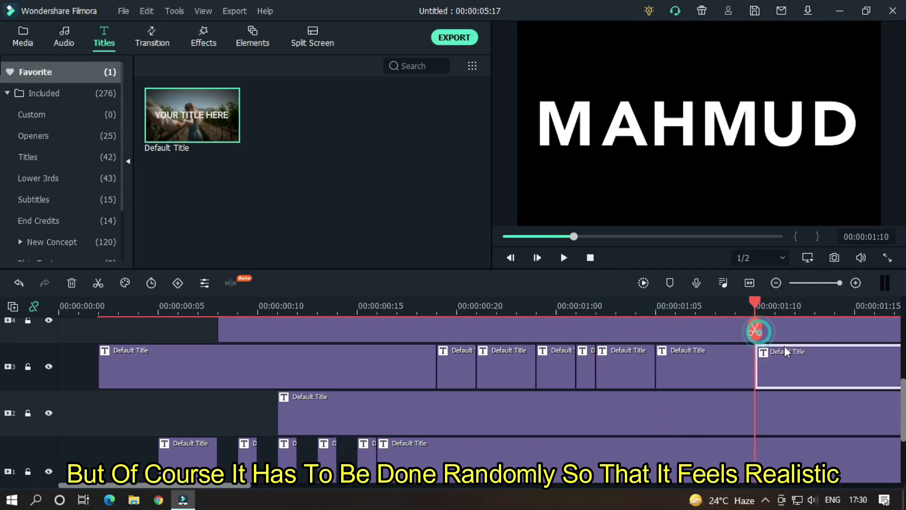
pyautogui.press('Right')
pyautogui.hotkey('ctrl', 'b')
pyautogui.press('Right')
pyautogui.hotkey('ctrl', 'b')
pyautogui.press('Right')
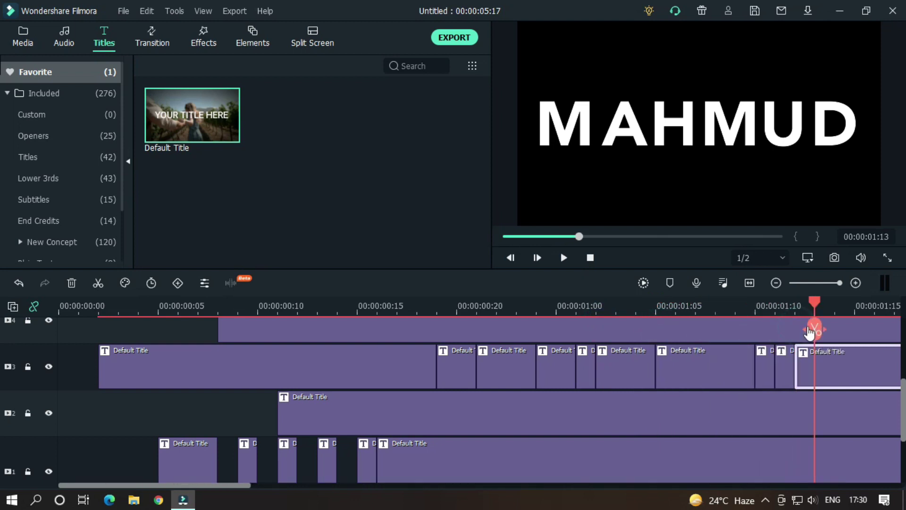
pyautogui.hotkey('ctrl', 'b')
pyautogui.press('Right')
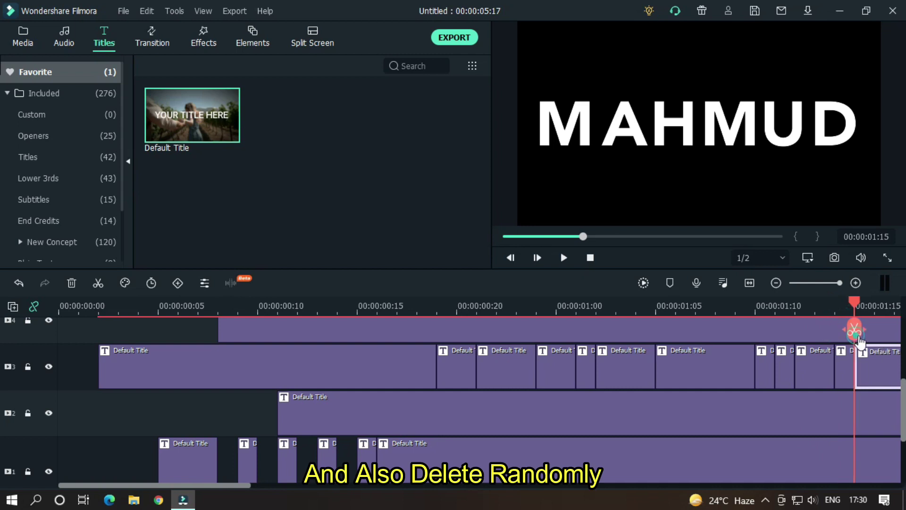
# Delete several short track 3 pieces, then split the title again at 1:16.
pyautogui.click(470, 365)
pyautogui.press('Delete')
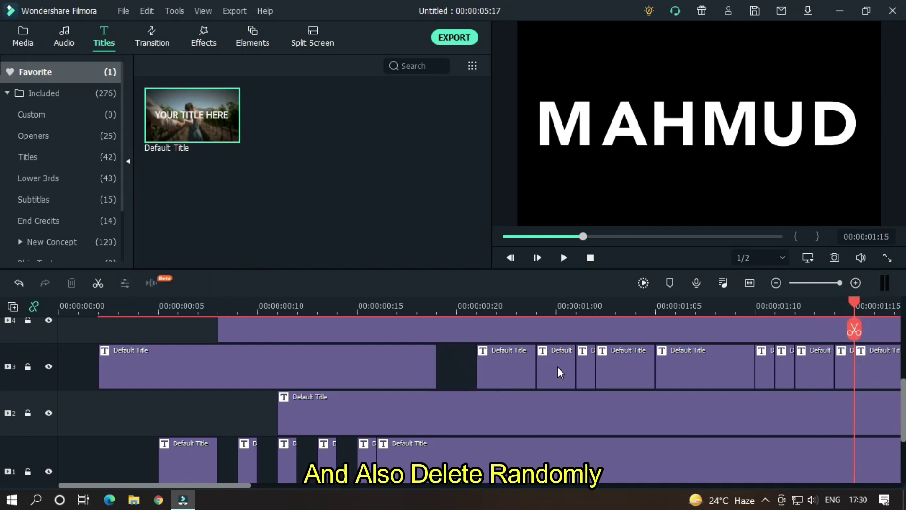
pyautogui.click(558, 368)
pyautogui.press('Delete')
pyautogui.click(623, 369)
pyautogui.press('Delete')
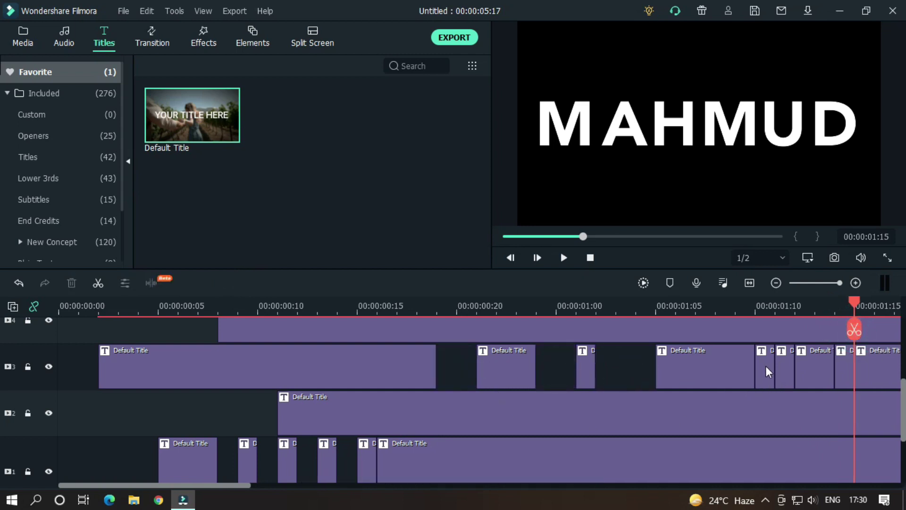
pyautogui.click(765, 366)
pyautogui.press('Delete')
pyautogui.click(819, 371)
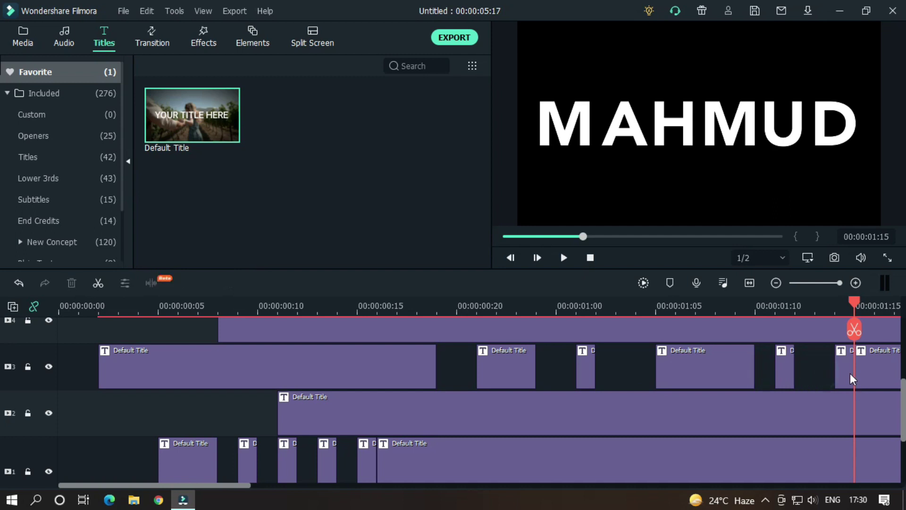
pyautogui.moveTo(871, 303); pyautogui.dragTo(875, 302)
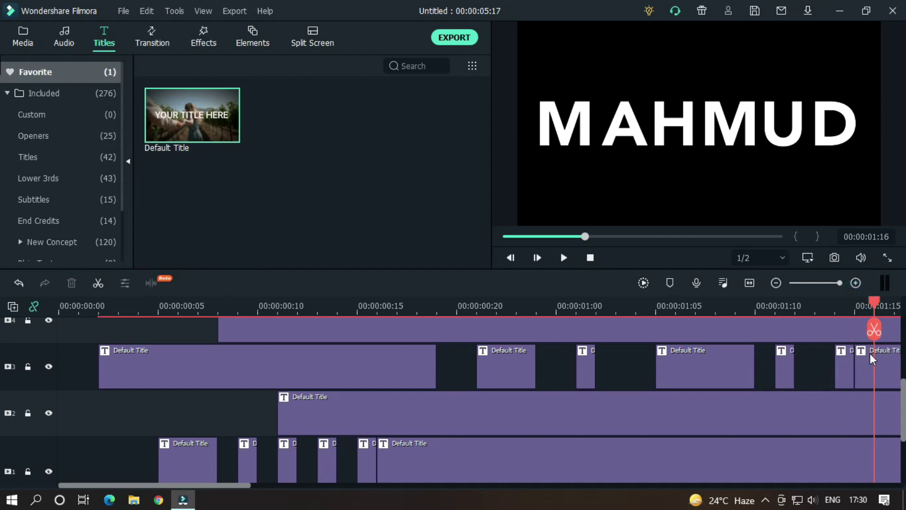
pyautogui.click(886, 362)
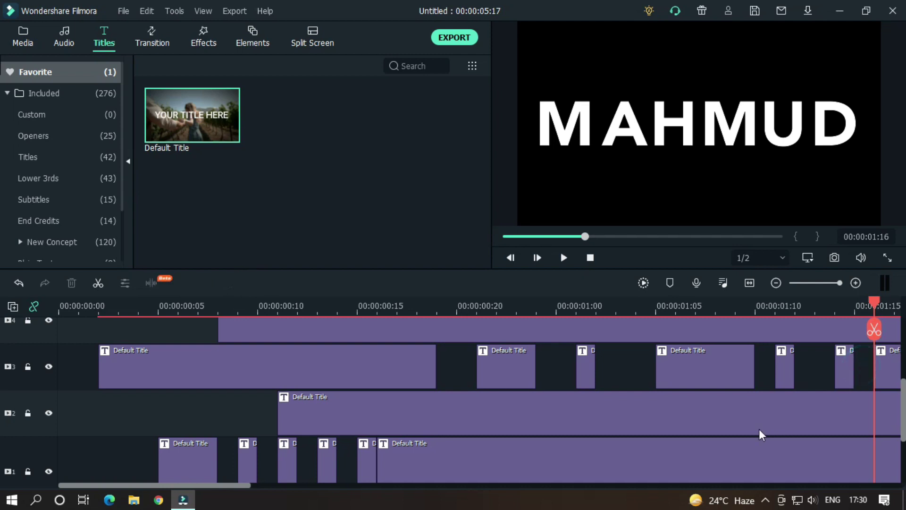
pyautogui.scroll(1, 758, 434)
pyautogui.scroll(-3, 315, 339)
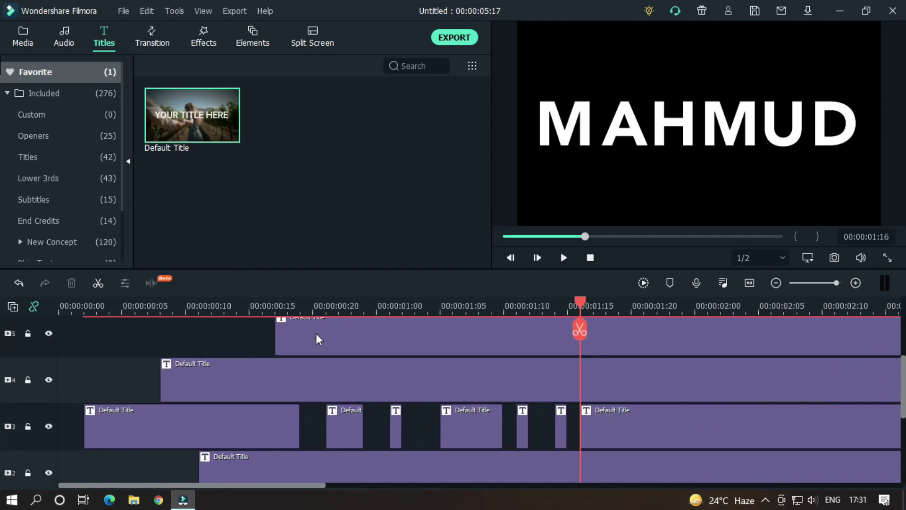
# Play the timeline from near the start to check the flicker.
pyautogui.click(218, 309)
pyautogui.press('space')
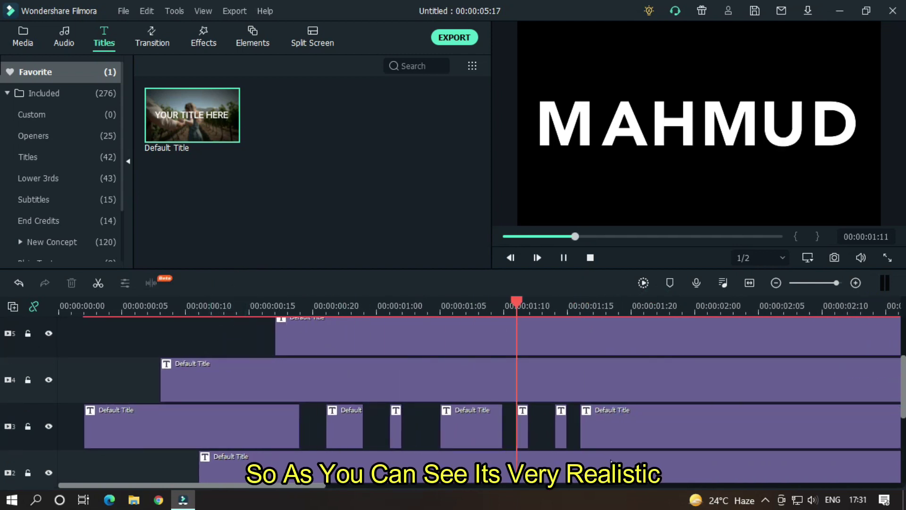
pyautogui.press('space')
pyautogui.scroll(1, 446, 464)
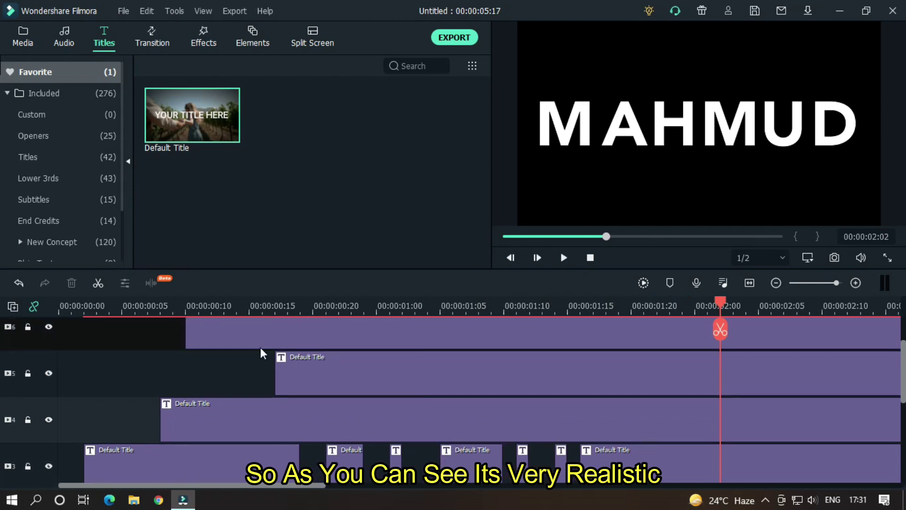
# Split the track 4 title into short pieces from frame 10 onward.
pyautogui.click(186, 306)
pyautogui.click(217, 417)
pyautogui.click(190, 337)
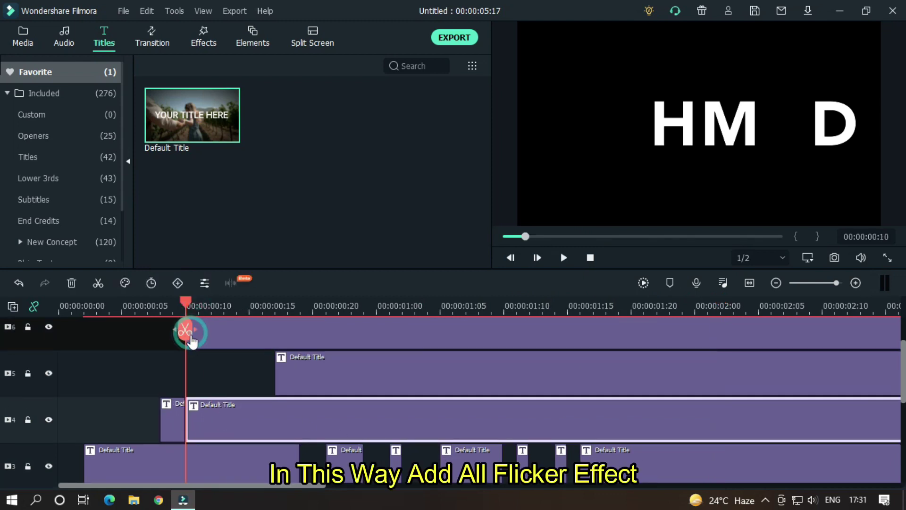
pyautogui.press('Right')
pyautogui.press('Right')
pyautogui.click(213, 330)
pyautogui.press('Right')
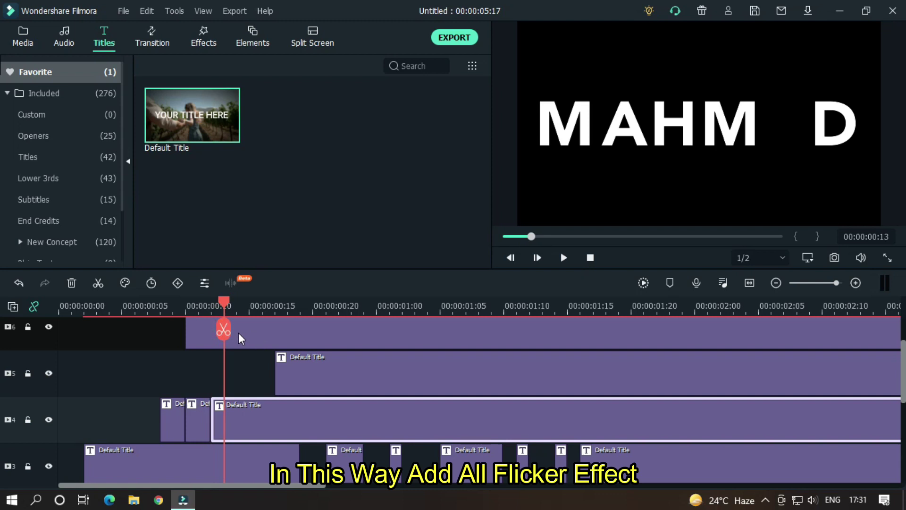
pyautogui.click(225, 330)
pyautogui.press('Right')
pyautogui.press('Right')
pyautogui.click(262, 330)
pyautogui.press('Right')
pyautogui.press('Right')
pyautogui.press('Right')
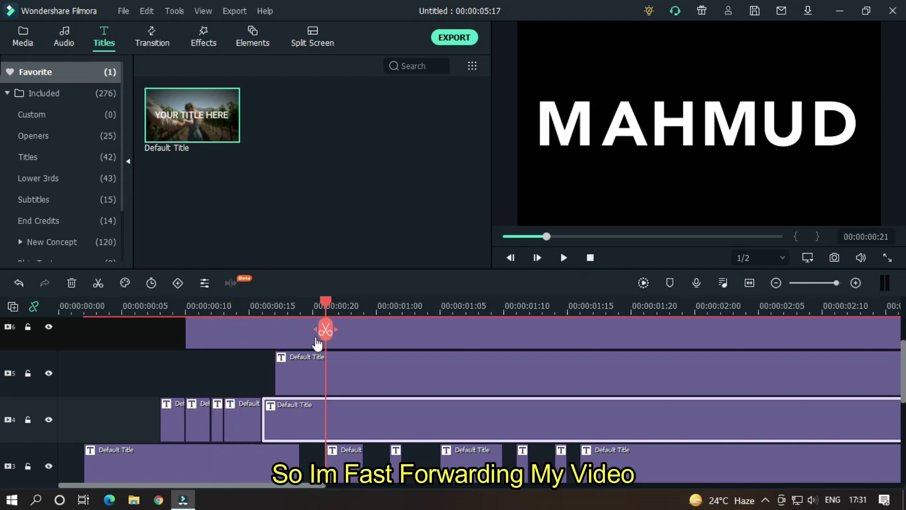
pyautogui.click(326, 330)
pyautogui.press('Right')
pyautogui.press('Right')
pyautogui.press('Right')
# Delete several short pieces of the track 4 title.
pyautogui.click(376, 330)
pyautogui.press('Delete')
pyautogui.click(202, 421)
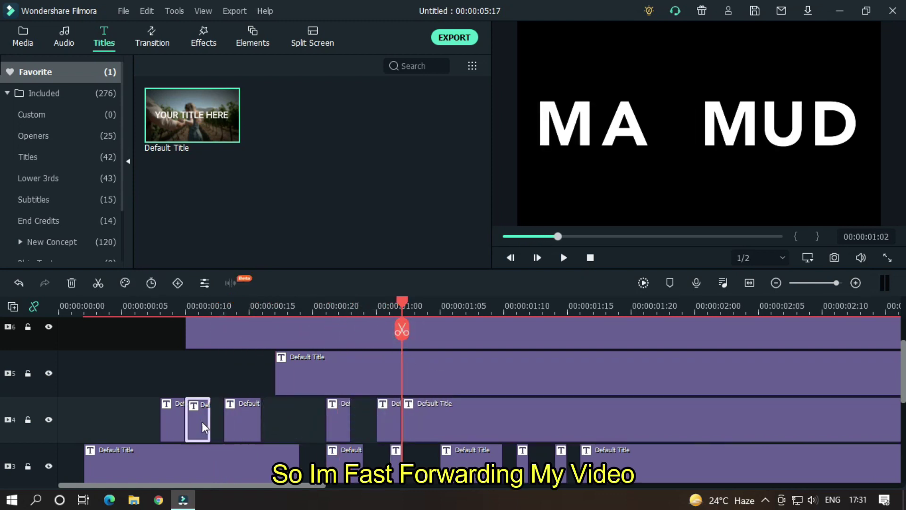
pyautogui.press('Delete')
pyautogui.press('Right')
pyautogui.click(416, 330)
pyautogui.press('Delete')
# Cut the track 6 title into short pieces near the start.
pyautogui.click(320, 306)
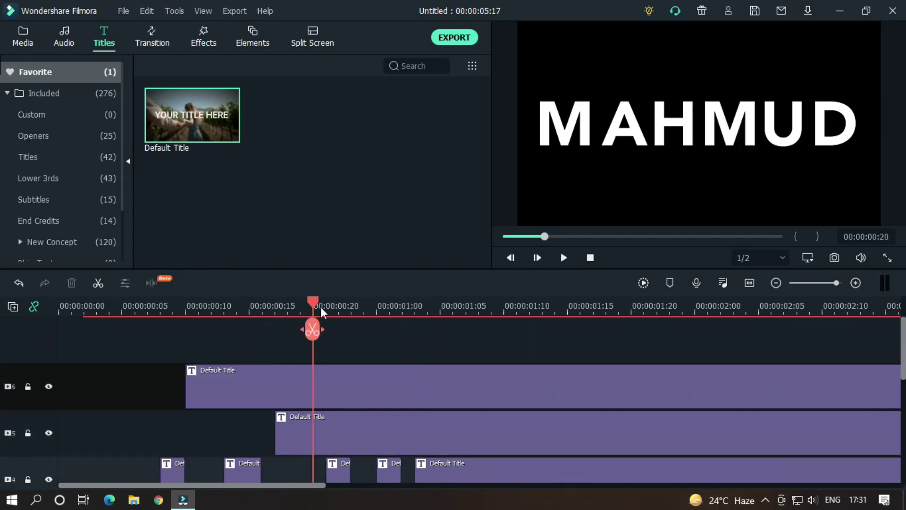
pyautogui.click(316, 330)
pyautogui.click(420, 307)
pyautogui.click(415, 330)
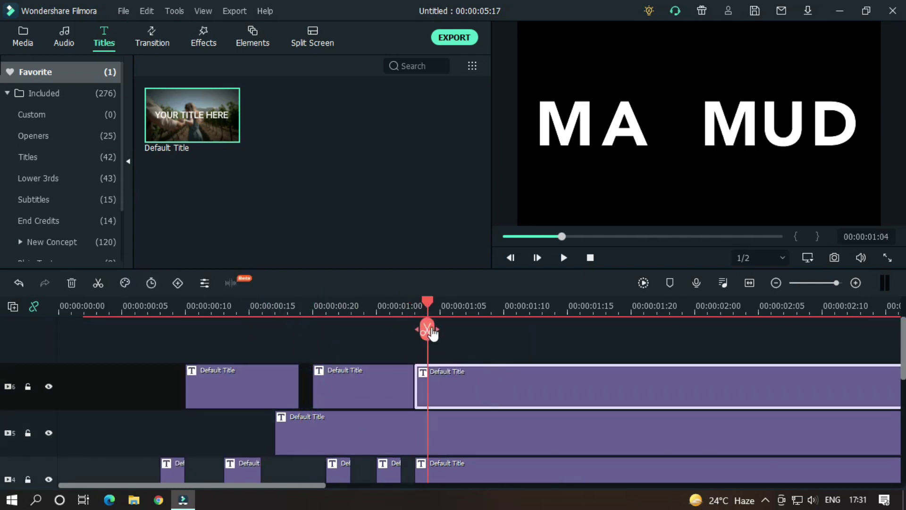
pyautogui.scroll(-3, 324, 429)
# Split the track 2 title and delete a short piece.
pyautogui.click(310, 364)
pyautogui.click(321, 323)
pyautogui.press('Right')
pyautogui.press('Right')
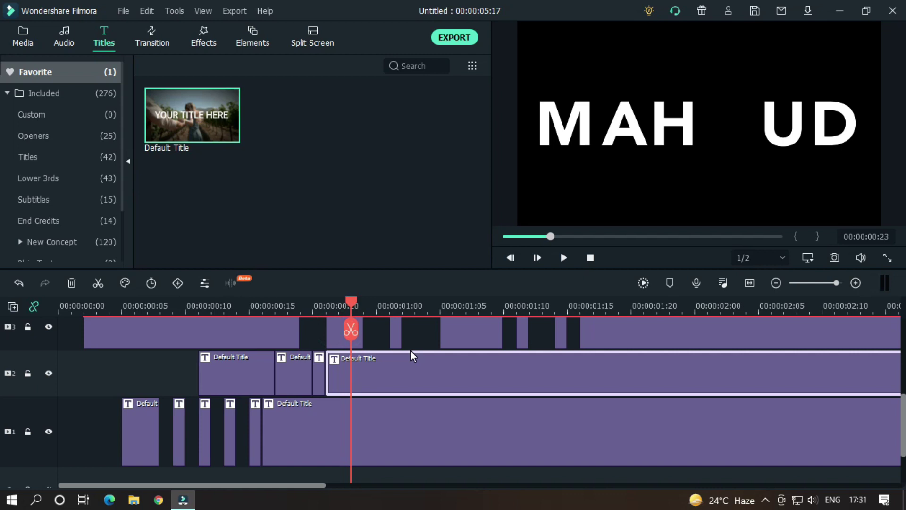
pyautogui.press('Right')
pyautogui.press('Right')
pyautogui.press('Right')
pyautogui.press('Delete')
pyautogui.scroll(3, 298, 377)
# Split the track 3 title near the start and remove a short piece.
pyautogui.click(110, 306)
pyautogui.click(114, 330)
pyautogui.press('Right')
pyautogui.press('Right')
pyautogui.press('Right')
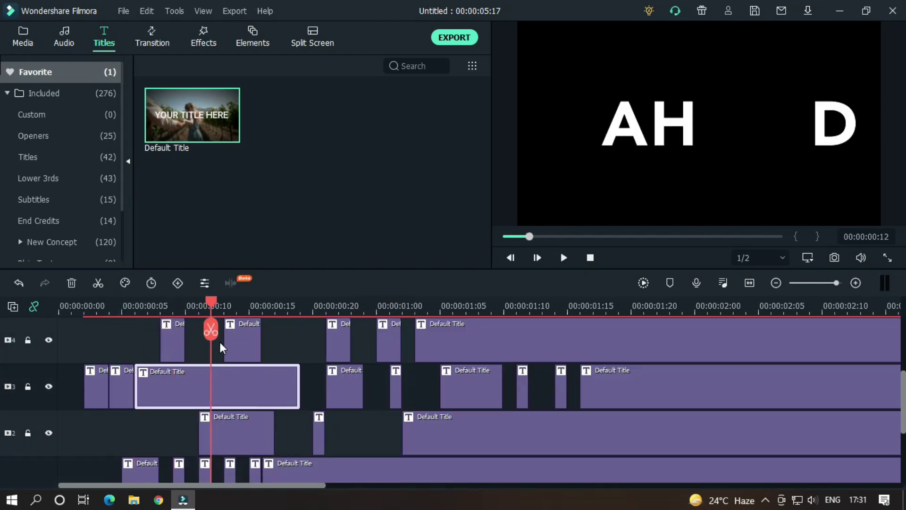
pyautogui.click(219, 340)
pyautogui.press('Right')
pyautogui.press('Right')
pyautogui.press('Right')
pyautogui.scroll(-3, 390, 425)
pyautogui.scroll(3, 519, 425)
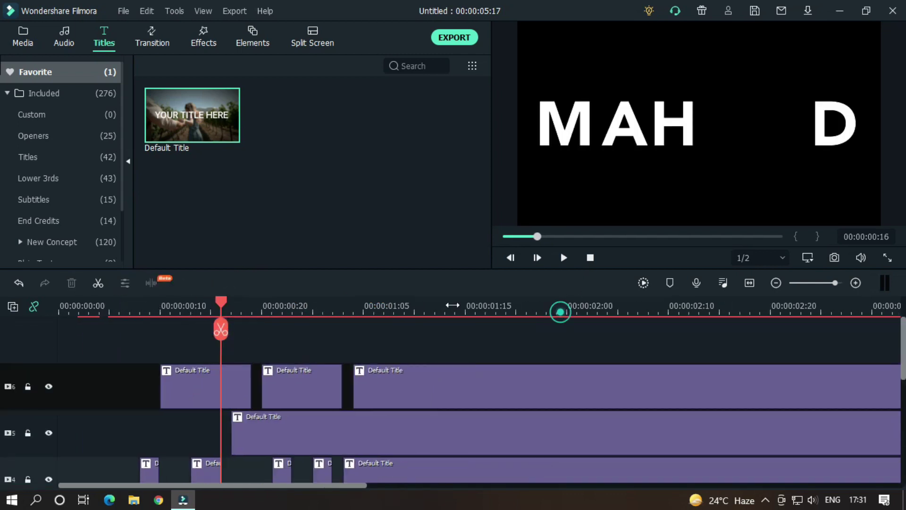
pyautogui.click(588, 258)
pyautogui.scroll(-1, 637, 375)
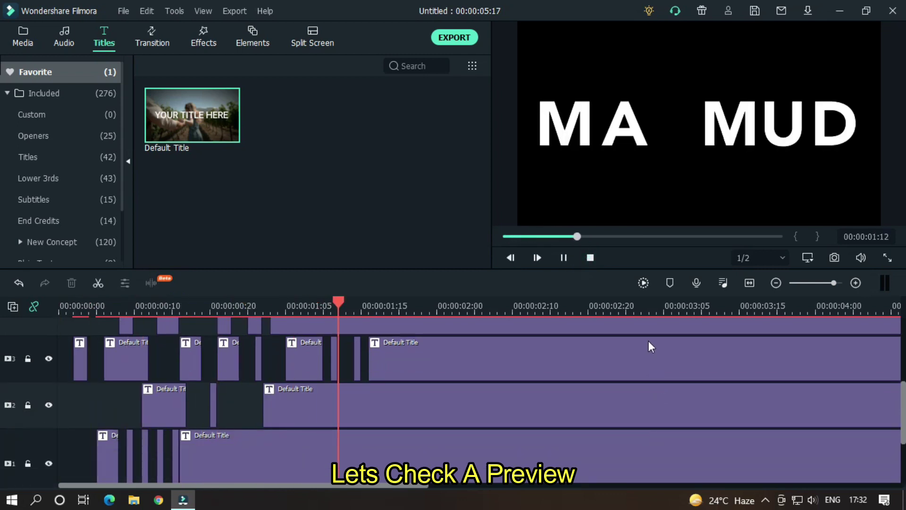
pyautogui.press('space')
pyautogui.click(588, 257)
pyautogui.press('space')
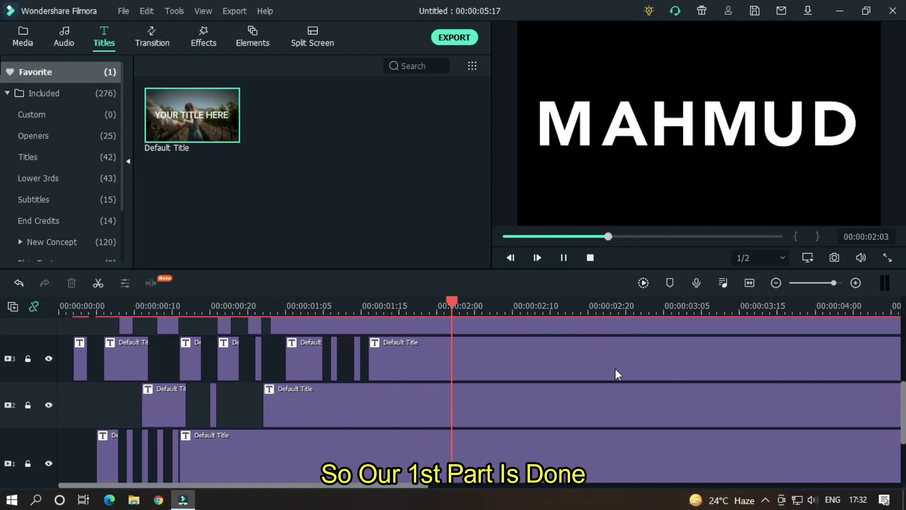
pyautogui.press('space')
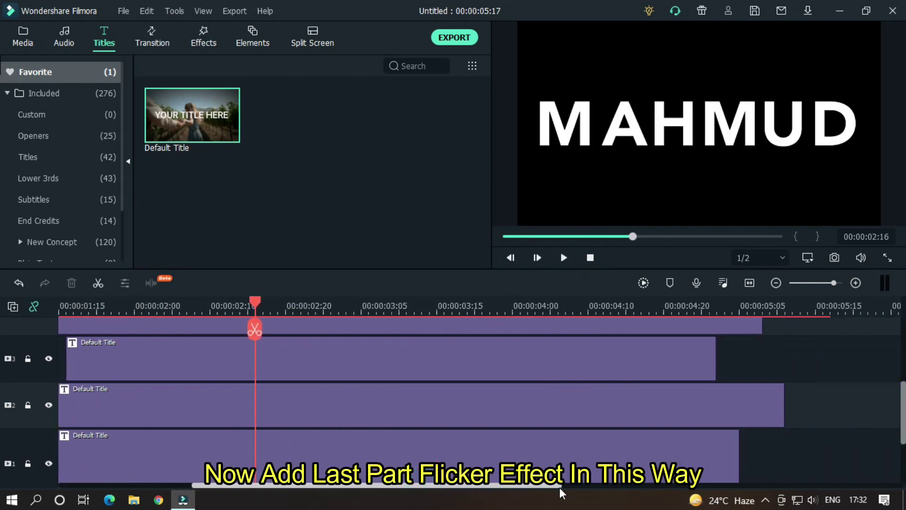
pyautogui.moveTo(424, 483); pyautogui.dragTo(621, 485)
pyautogui.scroll(-3, 600, 326)
# Split the end of the track 1 title and remove a short piece.
pyautogui.click(486, 310)
pyautogui.click(501, 343)
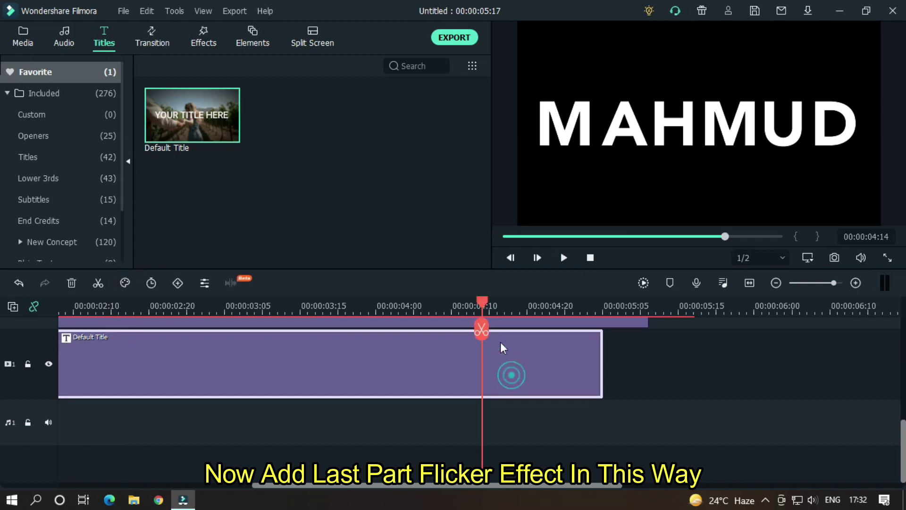
pyautogui.click(481, 330)
pyautogui.click(513, 356)
pyautogui.click(485, 312)
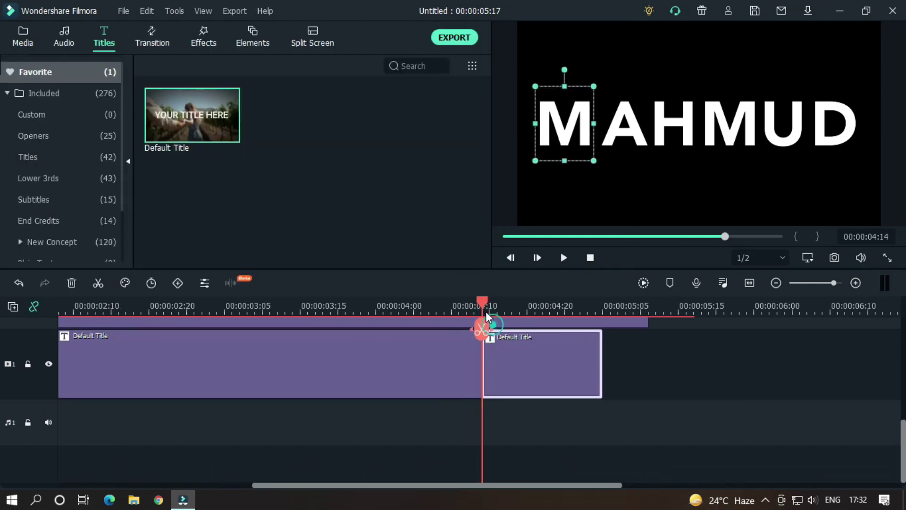
pyautogui.click(497, 329)
pyautogui.scroll(3, 532, 337)
# Cut the track 2 and track 3 titles near the end and remove short pieces.
pyautogui.click(404, 397)
pyautogui.click(398, 330)
pyautogui.click(480, 329)
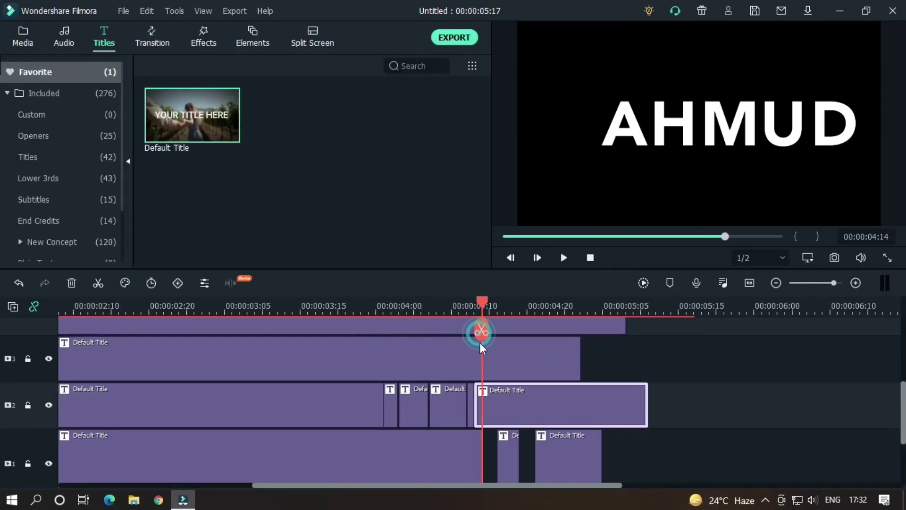
pyautogui.scroll(3, 408, 326)
pyautogui.click(446, 330)
pyautogui.click(512, 329)
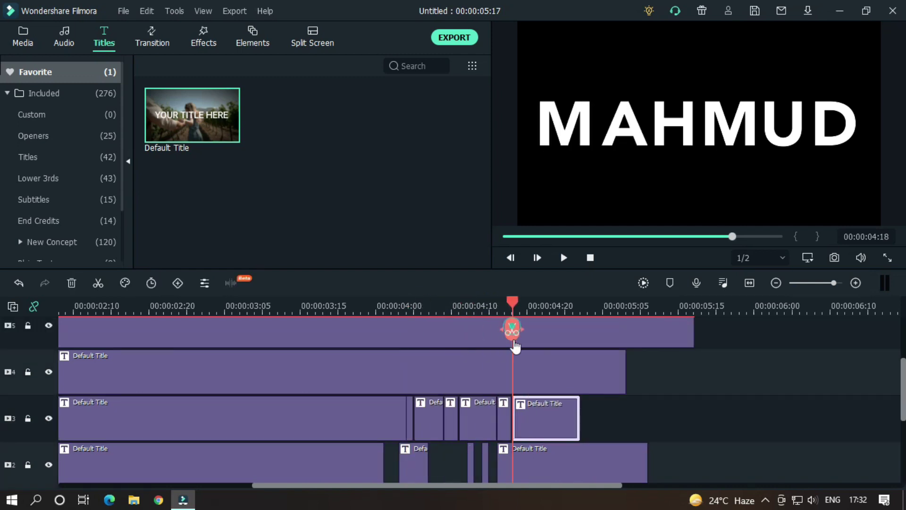
pyautogui.scroll(1, 454, 293)
# Chop the track 4 and track 5 title endings and delete short pieces.
pyautogui.click(421, 329)
pyautogui.click(503, 328)
pyautogui.click(535, 329)
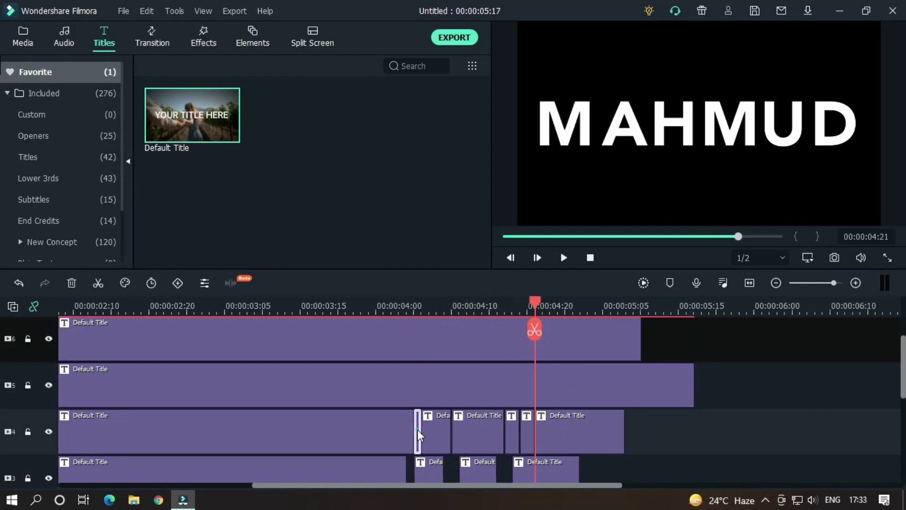
pyautogui.scroll(1, 417, 429)
pyautogui.click(384, 416)
pyautogui.click(361, 329)
pyautogui.click(448, 330)
pyautogui.click(519, 330)
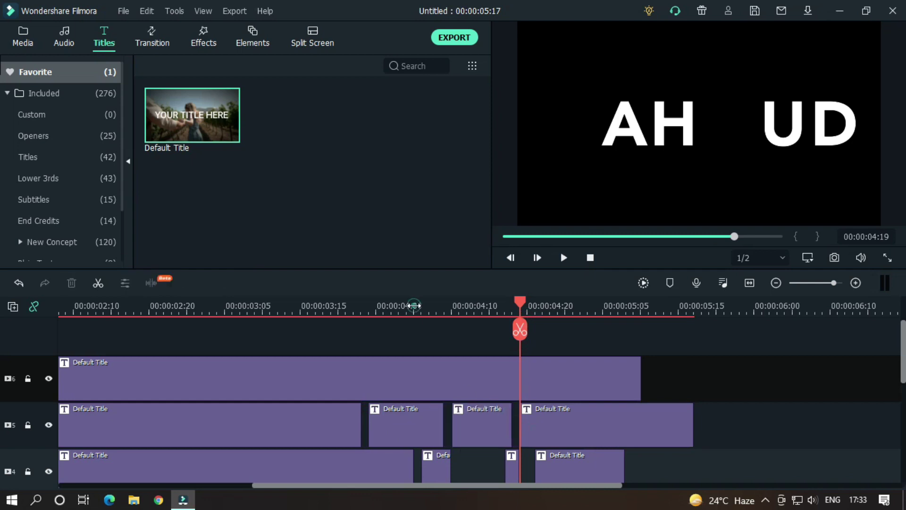
# Chop the track 6 title ending, remove a piece, and preview the result.
pyautogui.click(414, 329)
pyautogui.click(459, 330)
pyautogui.click(559, 329)
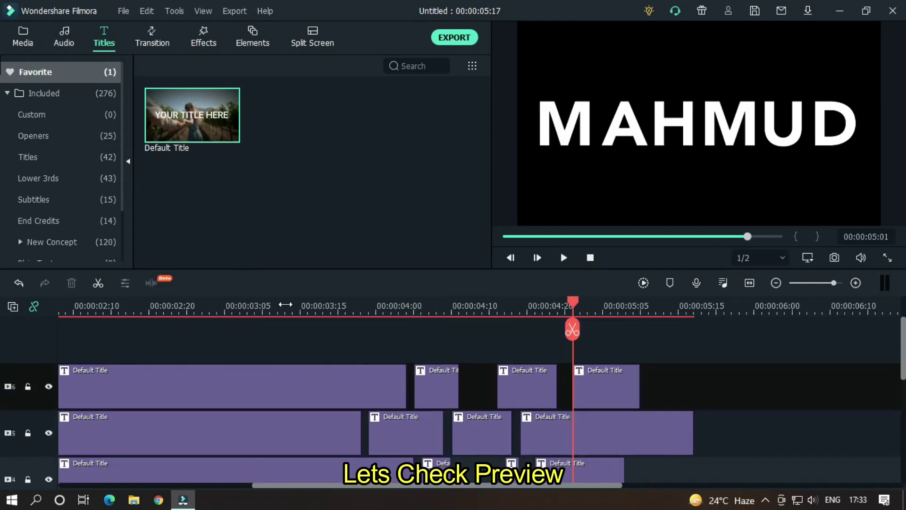
pyautogui.press('space')
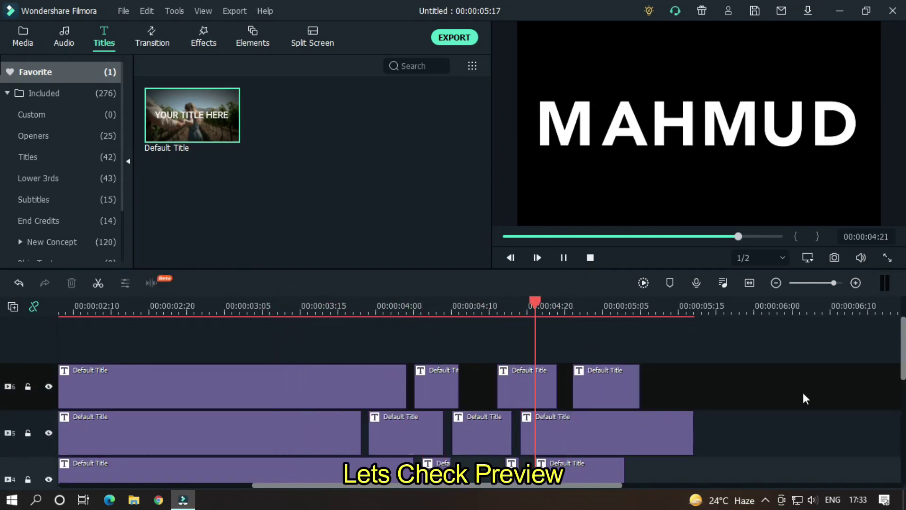
pyautogui.scroll(-1, 804, 395)
pyautogui.scroll(-1, 804, 399)
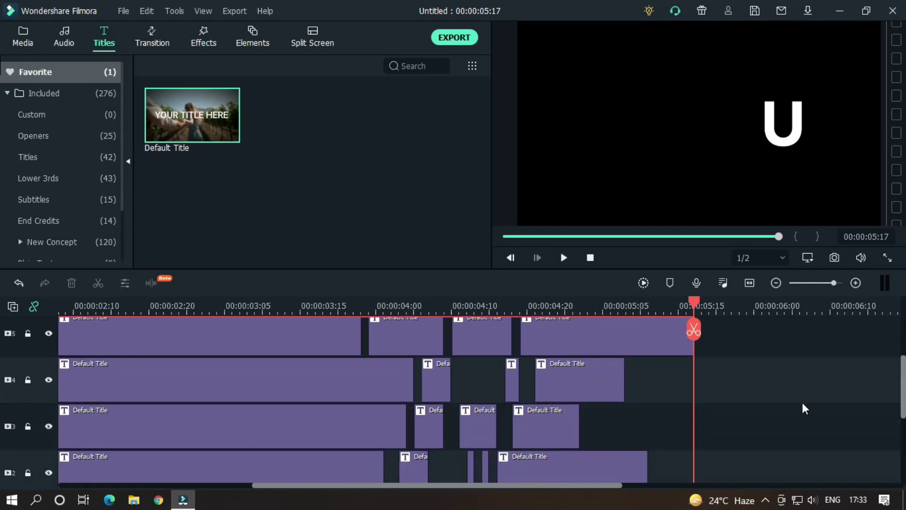
pyautogui.scroll(-1, 801, 400)
pyautogui.scroll(-1, 795, 412)
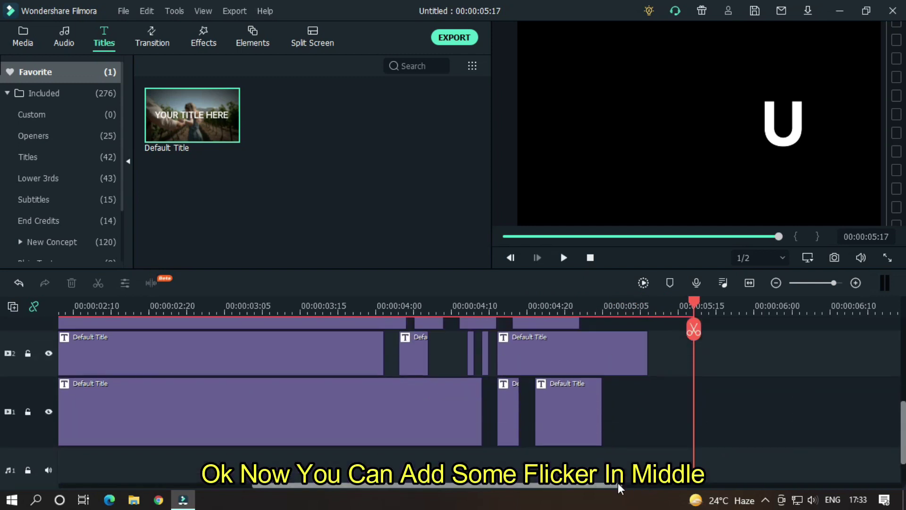
pyautogui.moveTo(618, 487); pyautogui.dragTo(457, 487)
# Split the track 1 title twice around the two-second mark.
pyautogui.click(428, 304)
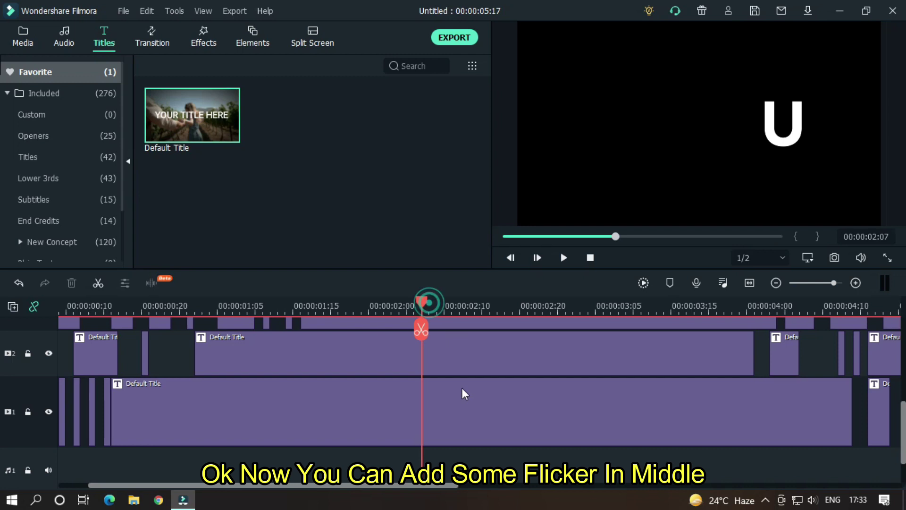
pyautogui.scroll(1, 462, 390)
pyautogui.click(421, 329)
pyautogui.moveTo(421, 330); pyautogui.dragTo(520, 330)
pyautogui.click(498, 330)
pyautogui.scroll(1, 452, 311)
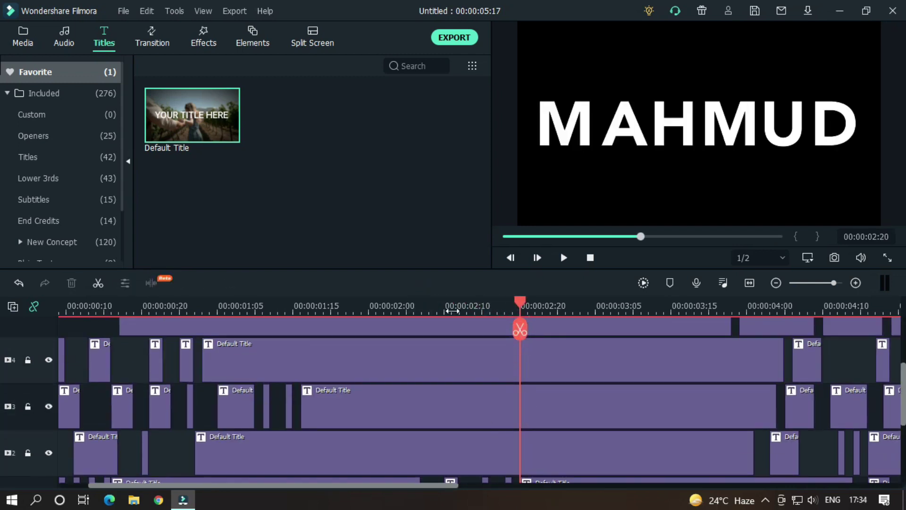
# Cut and remove short pieces from tracks 4 and 6, then return the playhead to the start.
pyautogui.click(435, 329)
pyautogui.moveTo(435, 329); pyautogui.dragTo(515, 316)
pyautogui.click(519, 329)
pyautogui.scroll(1, 468, 354)
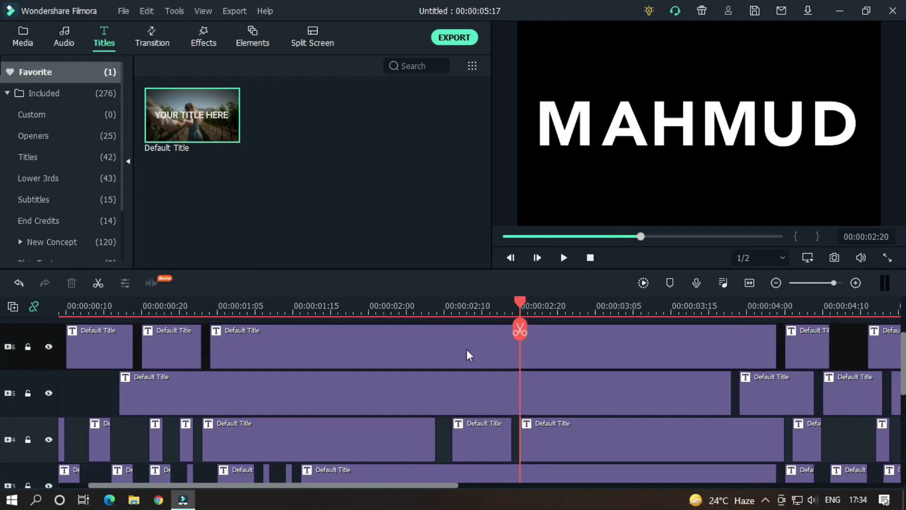
pyautogui.click(368, 329)
pyautogui.click(474, 329)
pyautogui.click(385, 329)
pyautogui.click(512, 329)
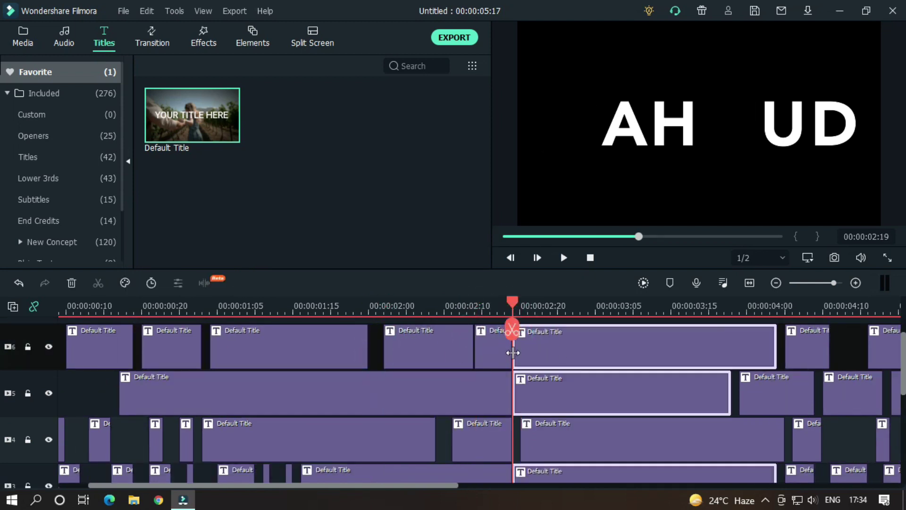
pyautogui.click(501, 353)
pyautogui.scroll(-2, 643, 433)
pyautogui.press('Home')
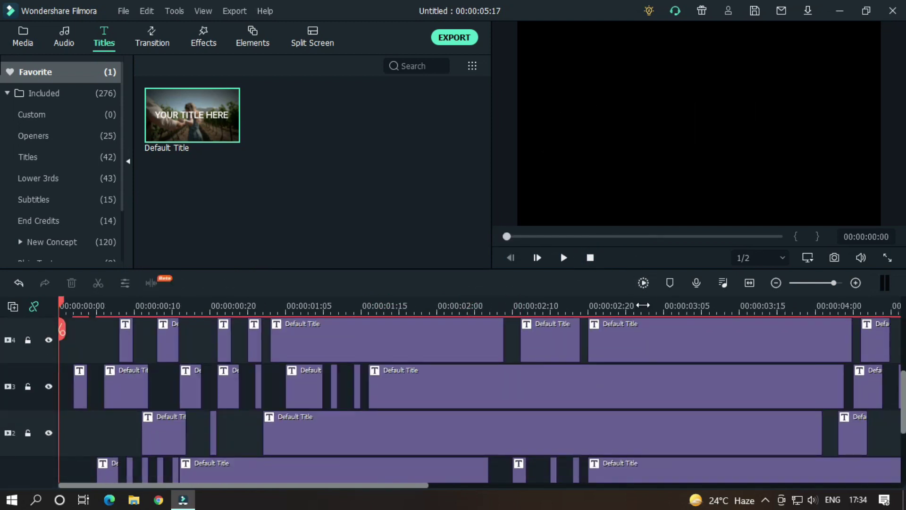
pyautogui.moveTo(643, 306); pyautogui.dragTo(473, 335)
pyautogui.scroll(-2, 643, 382)
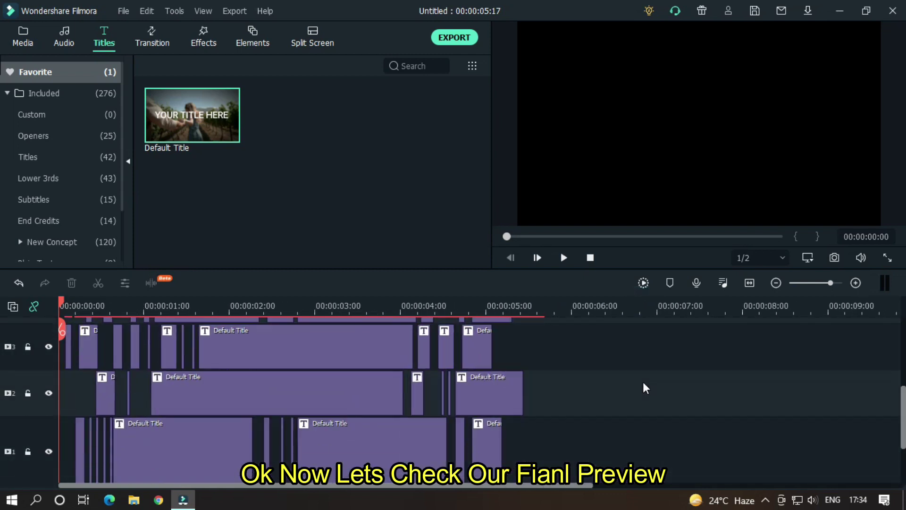
pyautogui.scroll(2, 643, 381)
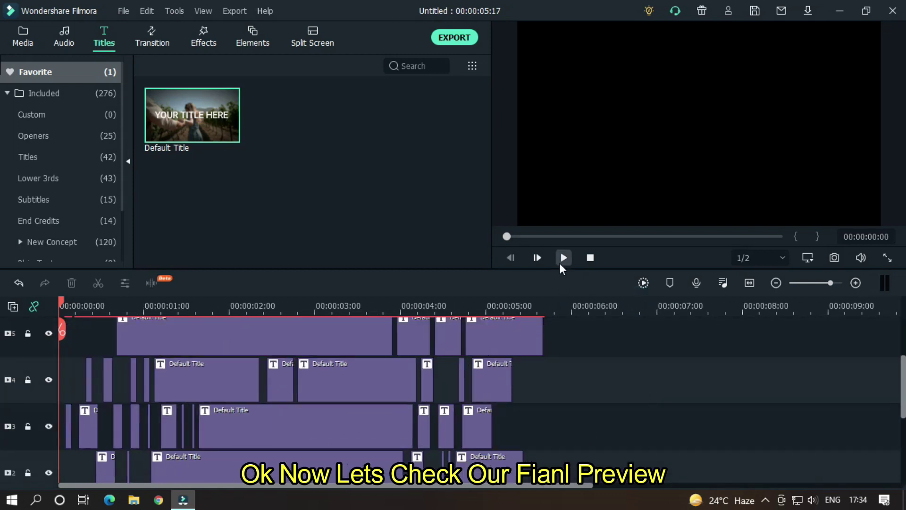
pyautogui.click(563, 258)
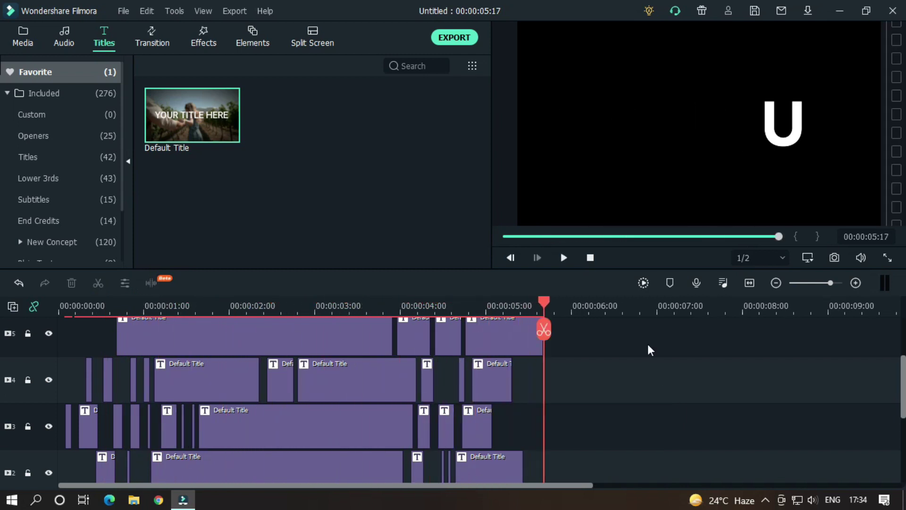
pyautogui.click(592, 259)
pyautogui.click(565, 257)
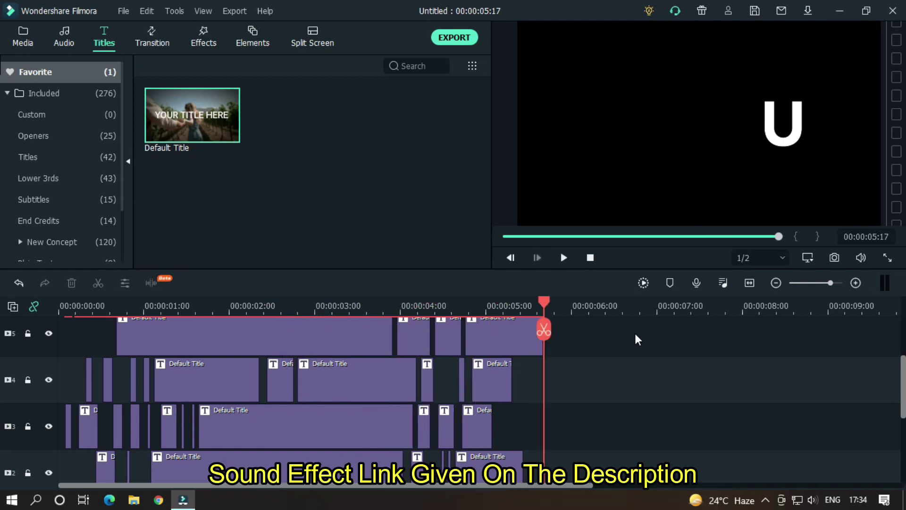
pyautogui.scroll(2, 635, 334)
pyautogui.scroll(1, 637, 400)
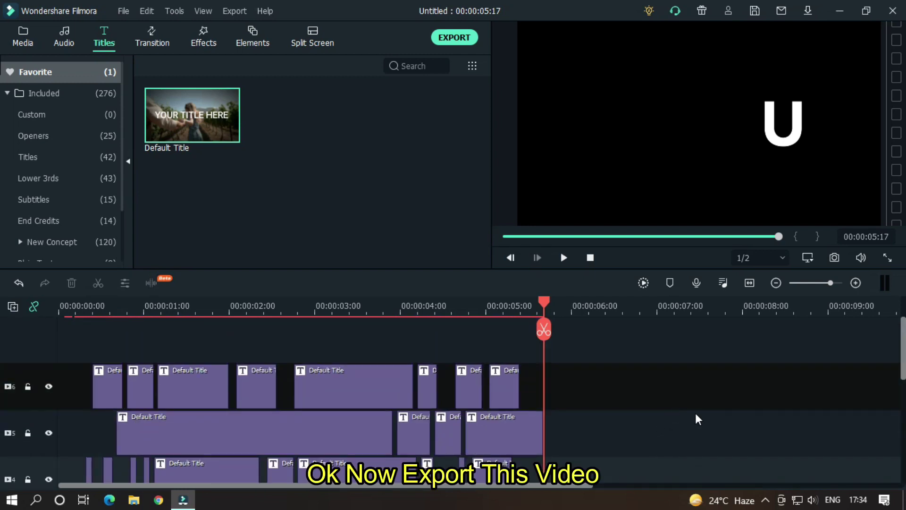
# Open Filmora's export settings window.
pyautogui.click(459, 41)
pyautogui.write('Fliker')
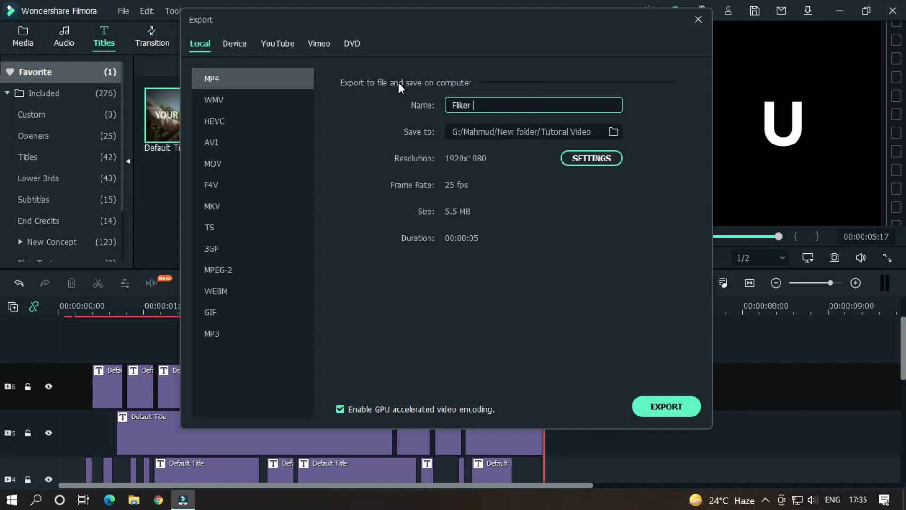